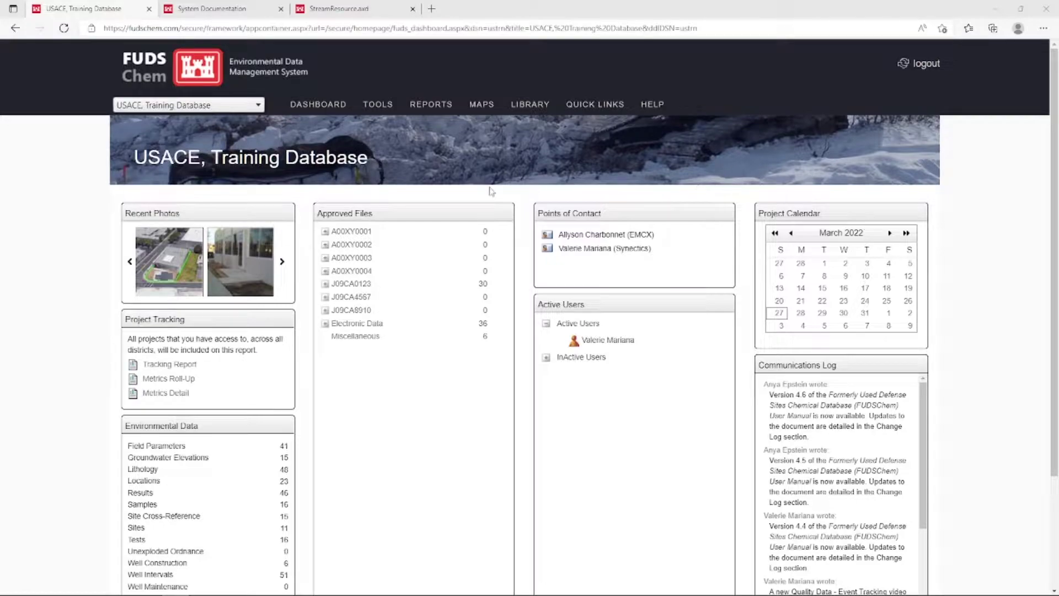
- Open the 266-page FUDSChem User Manual PDF from the dashboard's User Guide quick link
left_click(235, 13)
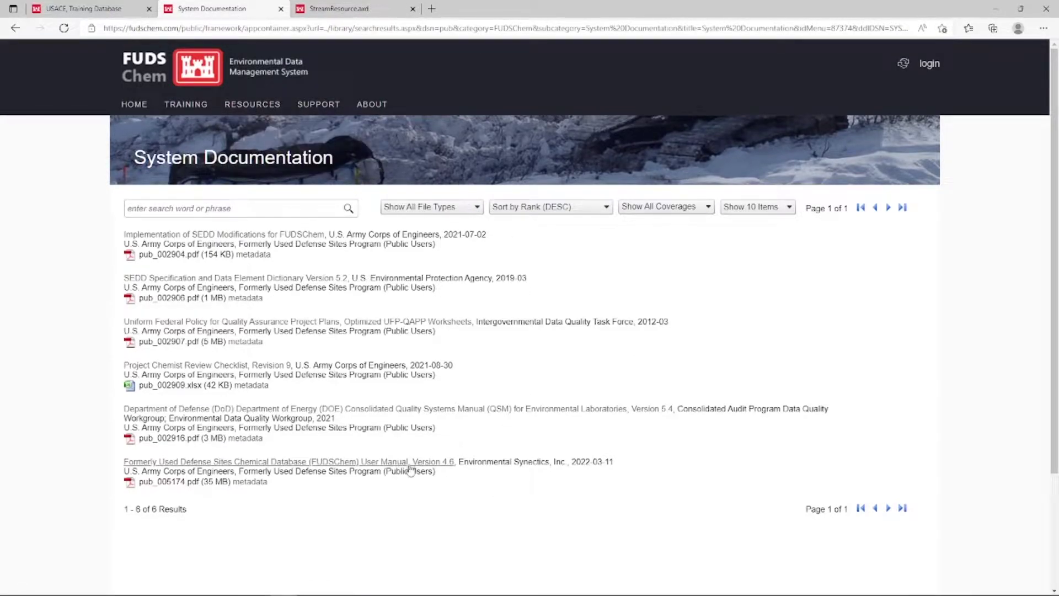
left_click(119, 11)
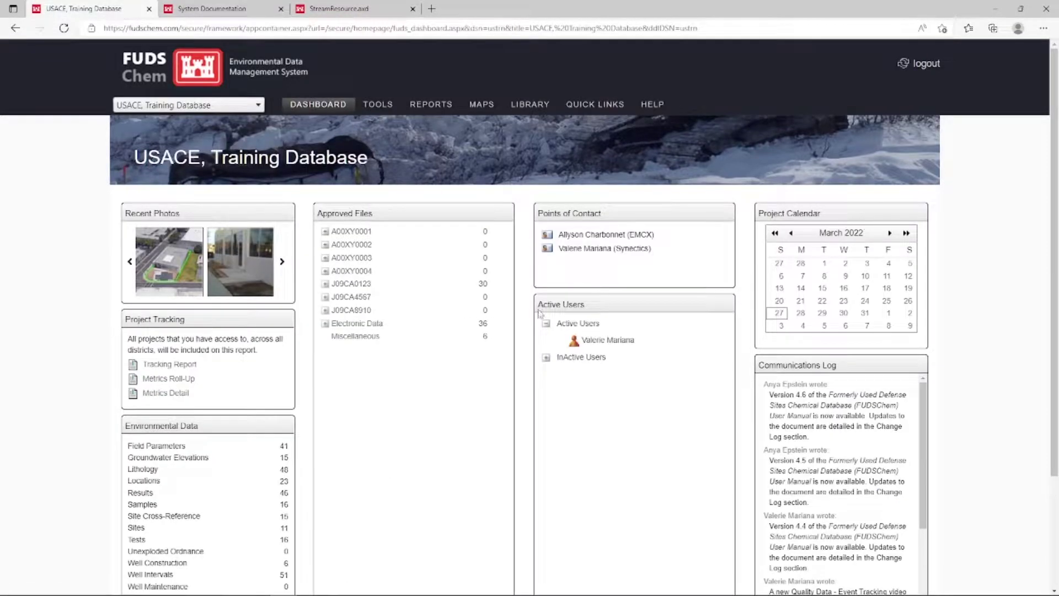
mouse_move(591, 111)
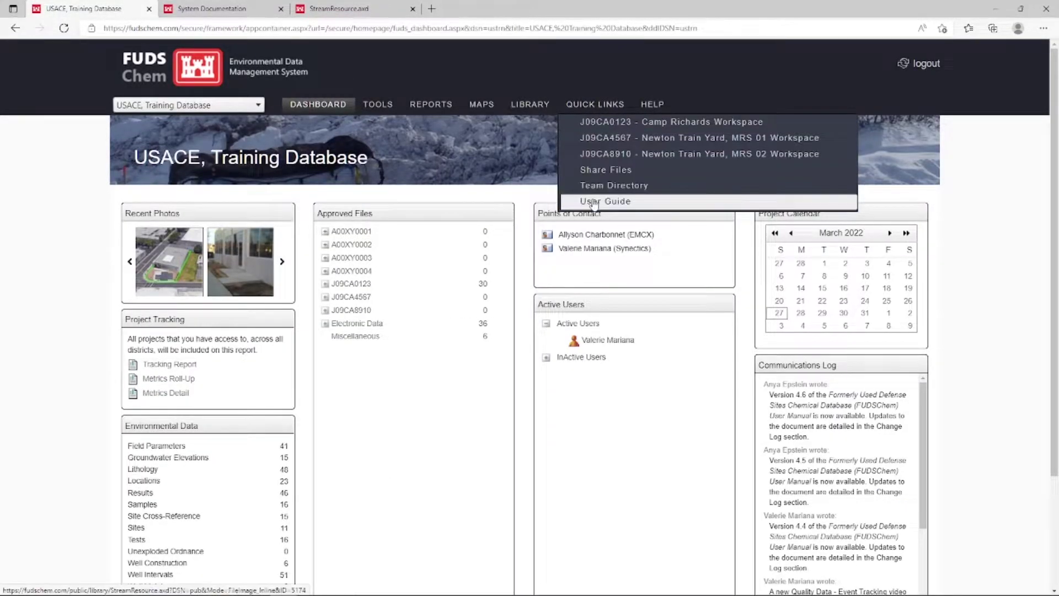
left_click(672, 203)
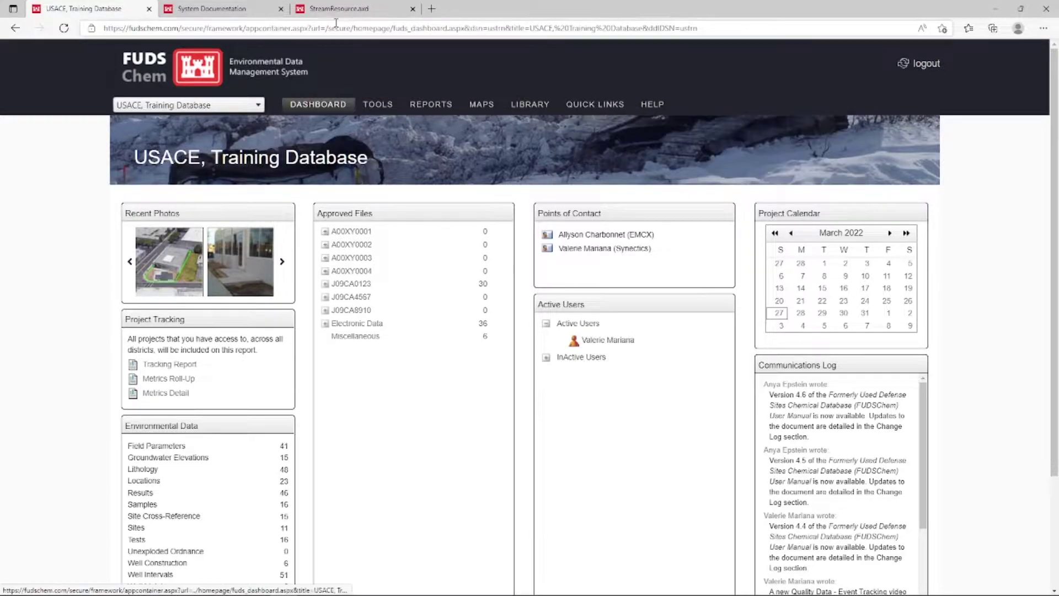
scroll(616, 205, "down", 15)
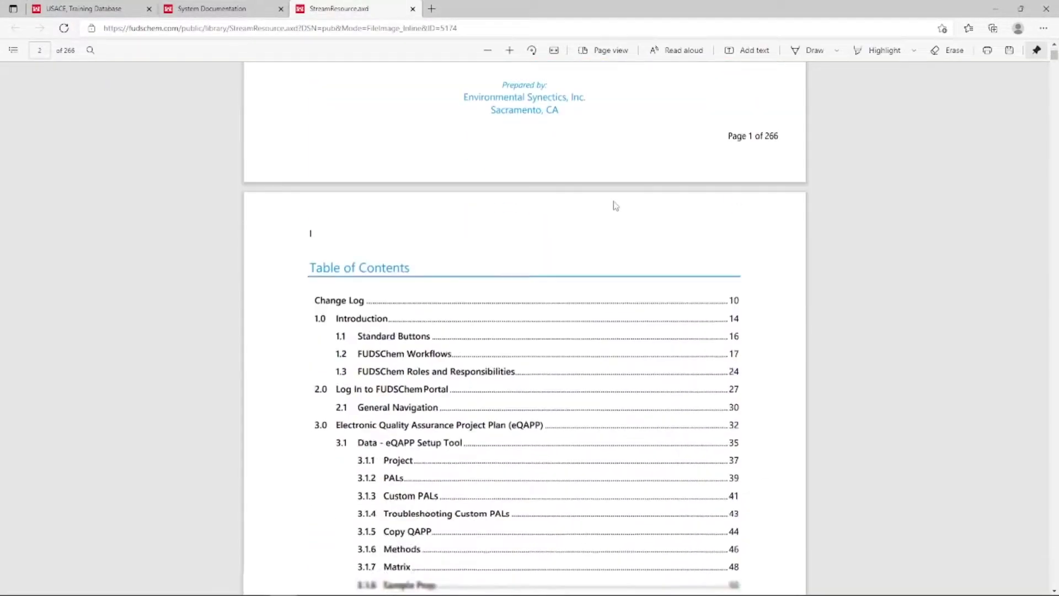
- Jump to section 1.2, scroll through Work Flows 1A, 1B and 2A, then return to the cover page
scroll(417, 281, "up", 4)
left_click(417, 279)
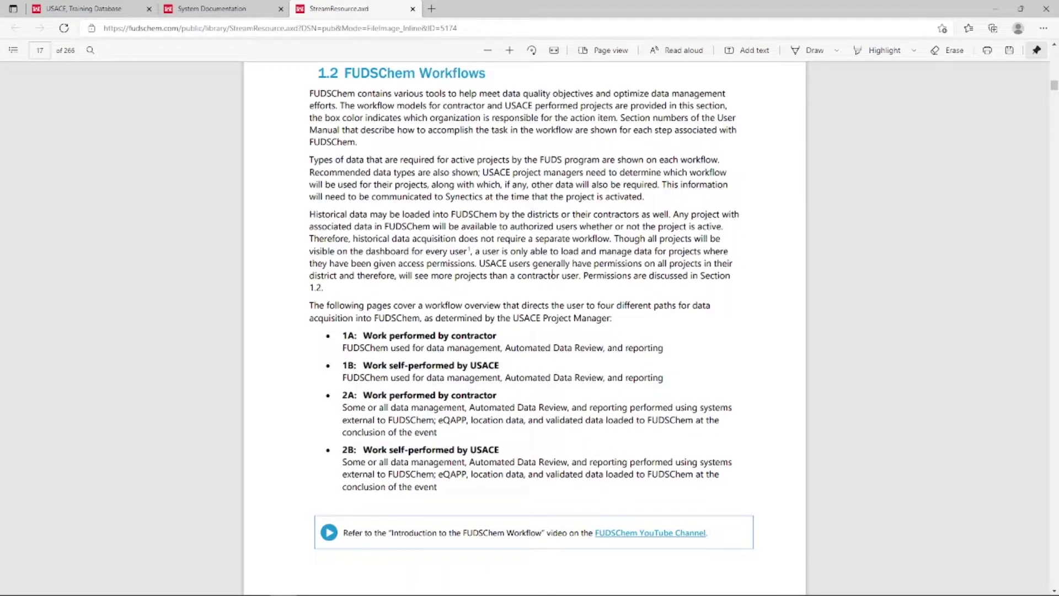
scroll(556, 274, "down", 10)
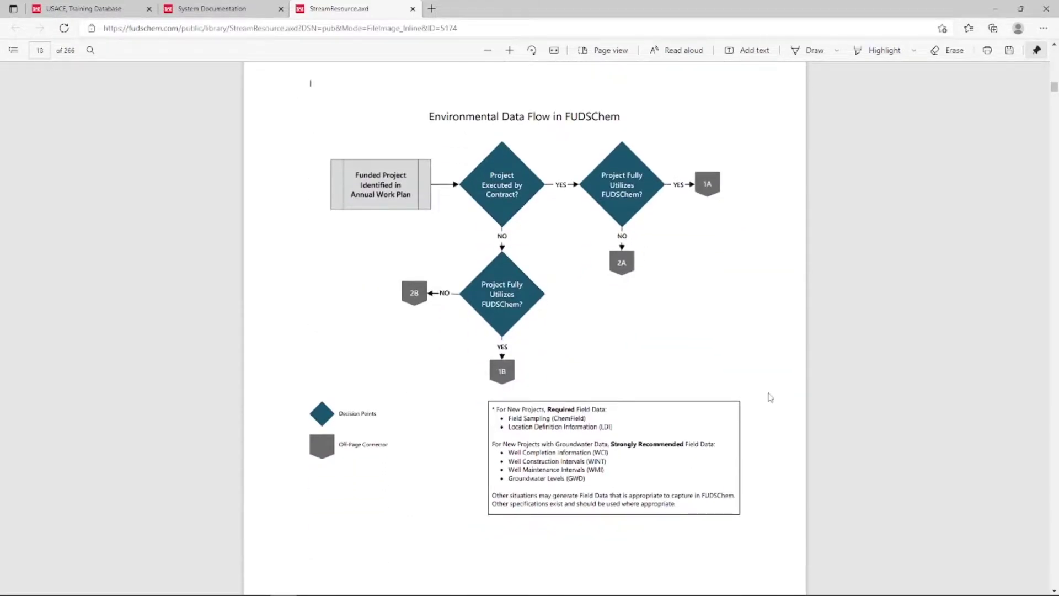
scroll(771, 396, "down", 10)
scroll(771, 397, "down", 3)
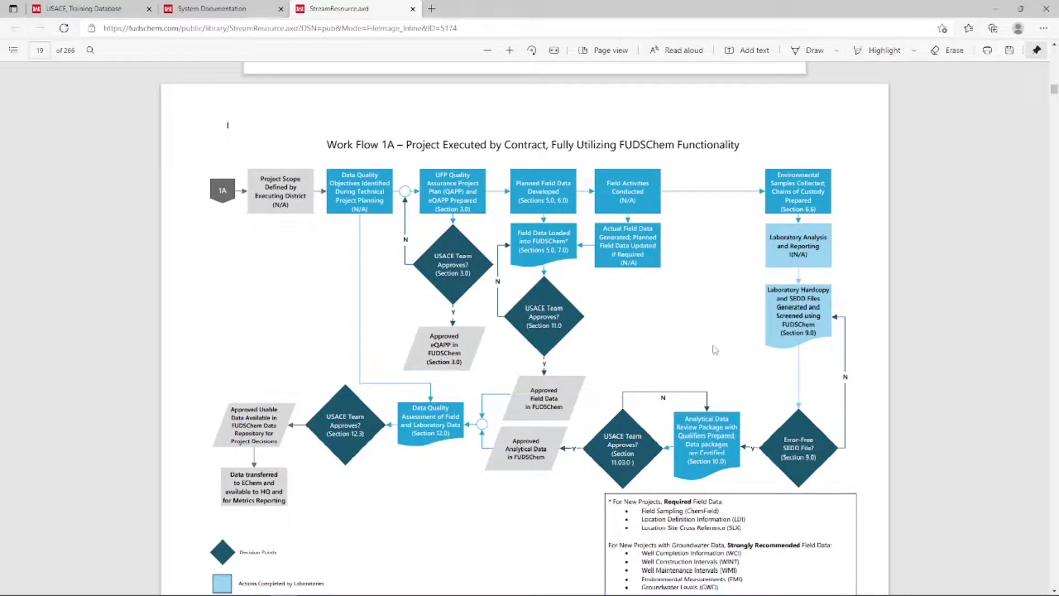
scroll(716, 350, "down", 12)
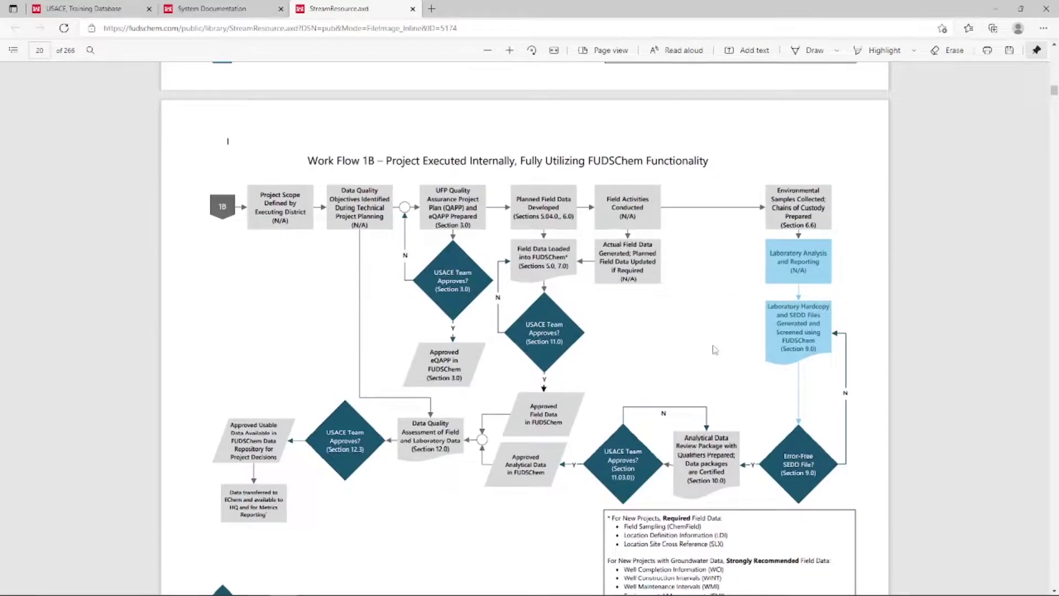
scroll(716, 350, "down", 12)
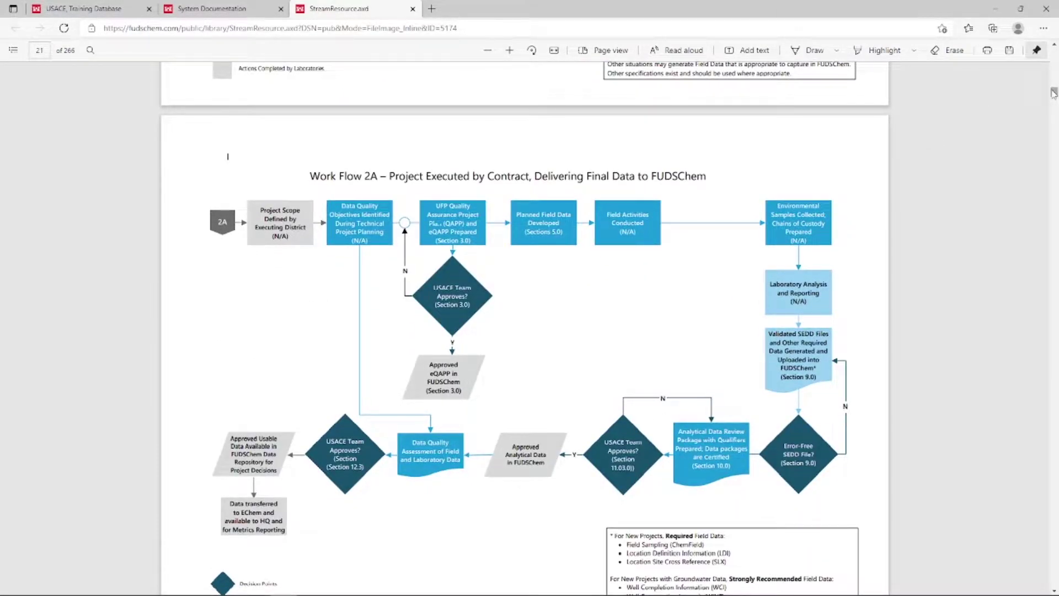
left_click_drag(1054, 93, 1054, 44)
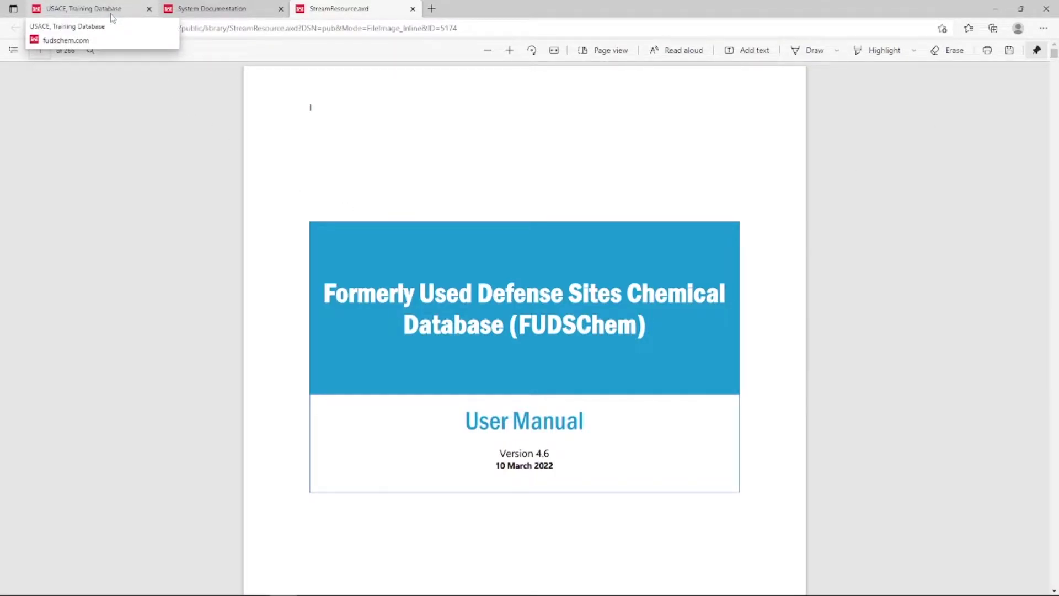
- Open the FUDSChem Support page from System Documentation and read its account and login help
left_click(83, 9)
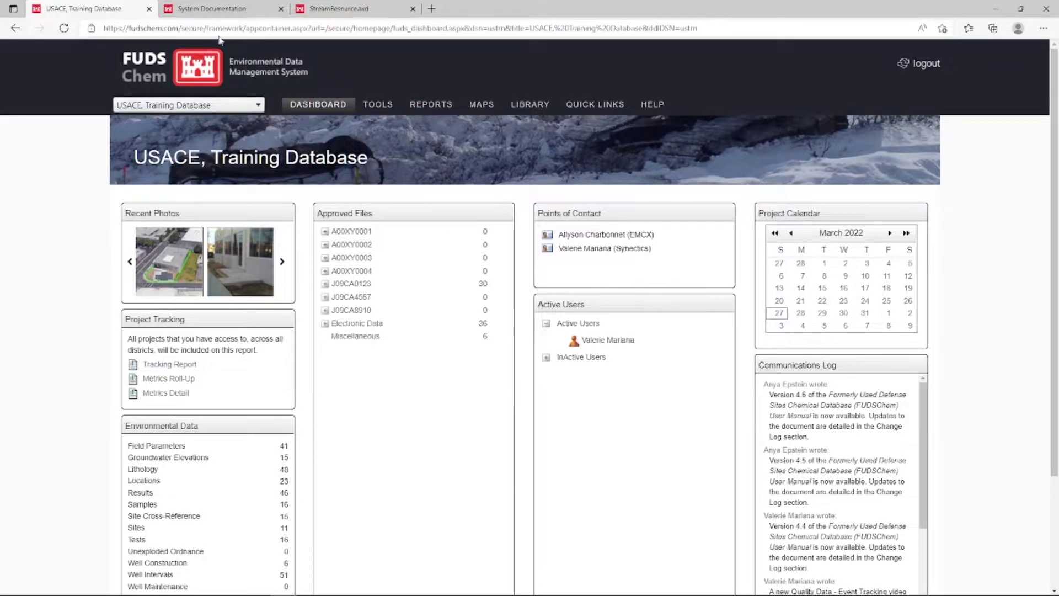
left_click(212, 9)
left_click(326, 110)
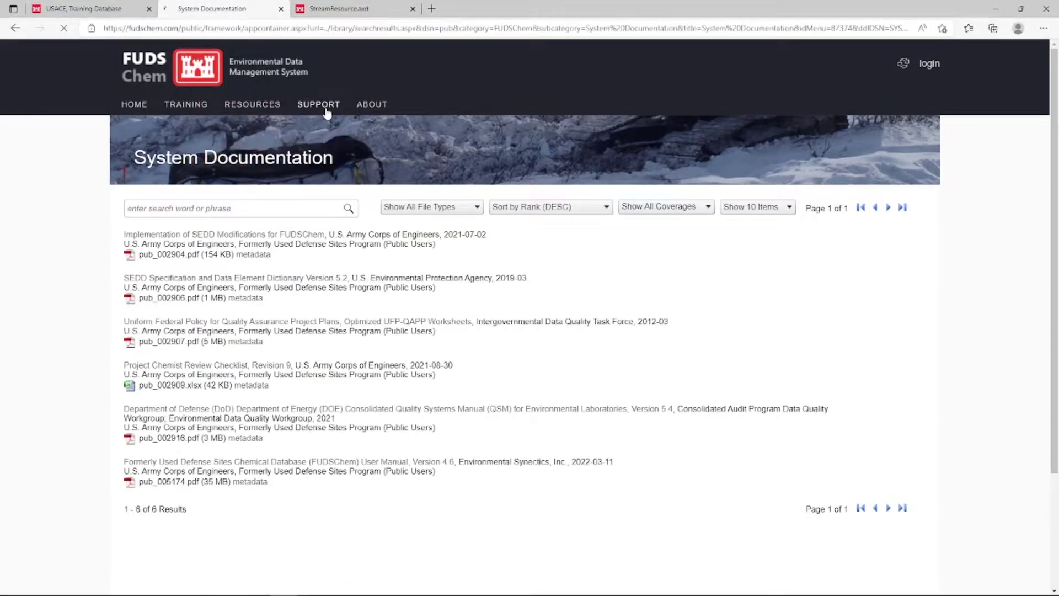
scroll(626, 335, "down", 3)
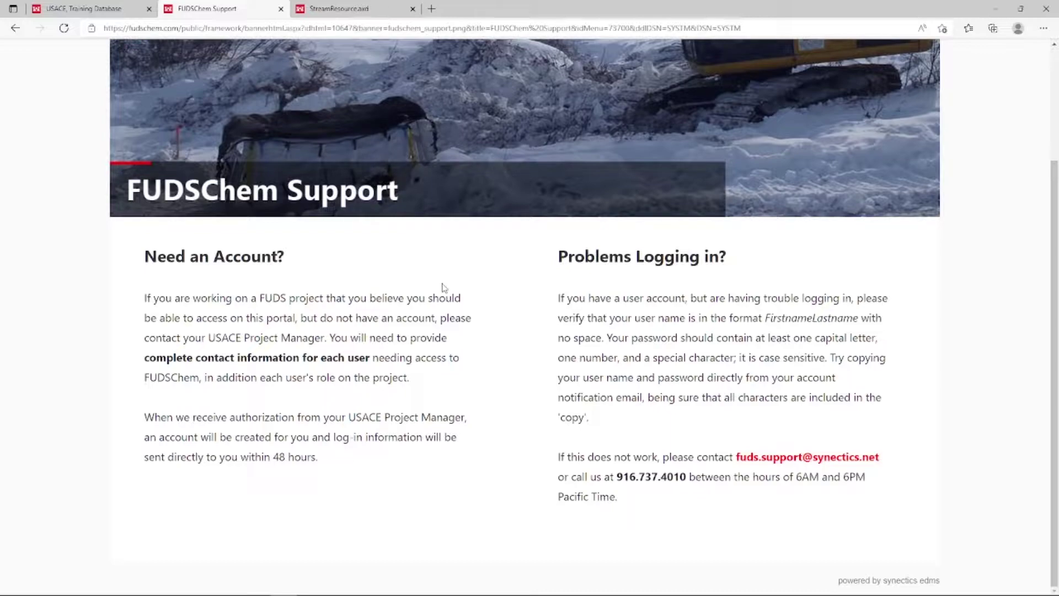
scroll(444, 287, "up", 3)
- Open Tools > Data - eQAPP Setup for project J09CA0123-01, then return to the User Manual
left_click(82, 8)
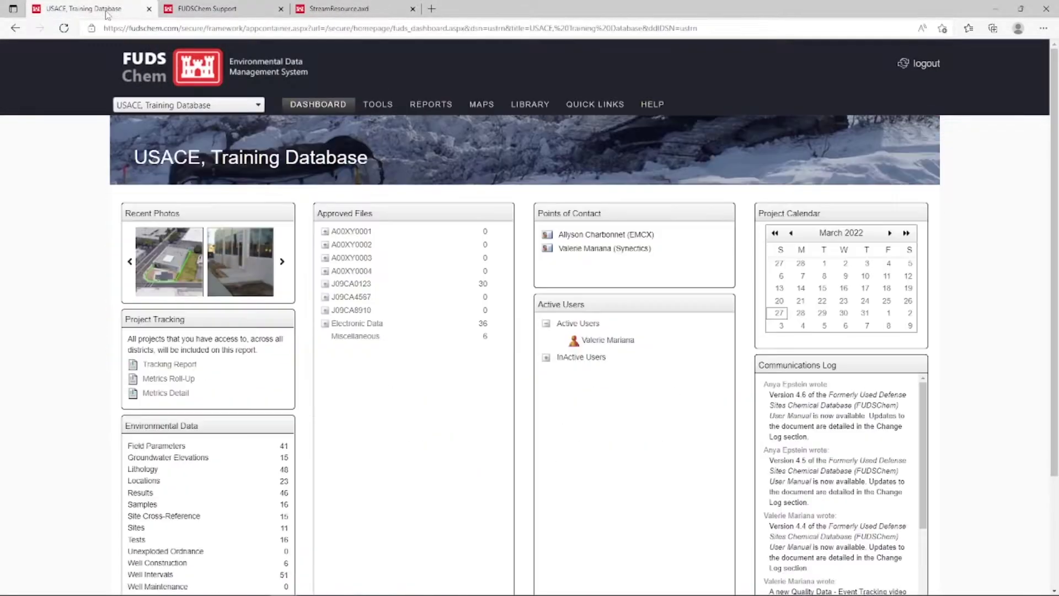
mouse_move(378, 105)
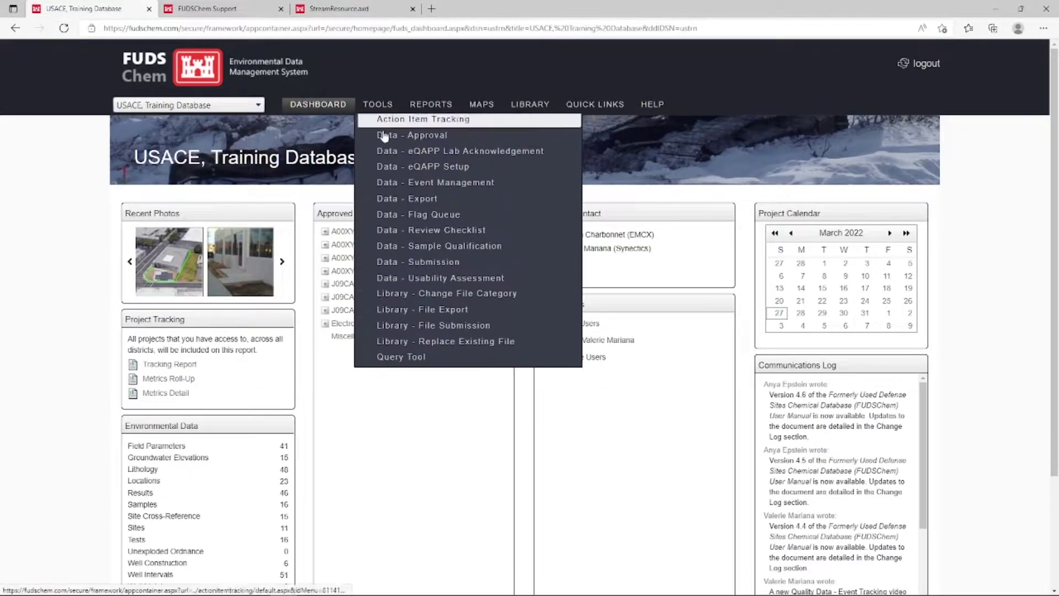
left_click(436, 169)
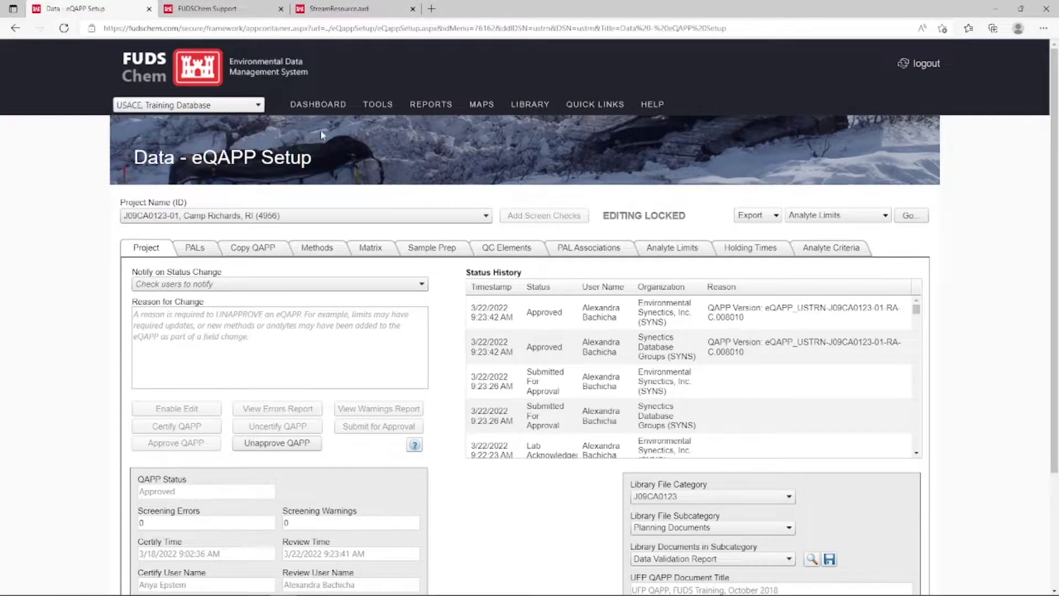
mouse_move(391, 107)
left_click(339, 8)
- Jump to section 3.0 Electronic Quality Assurance Project Plan and scroll to Figure 7 on page 34
scroll(489, 284, "down", 5)
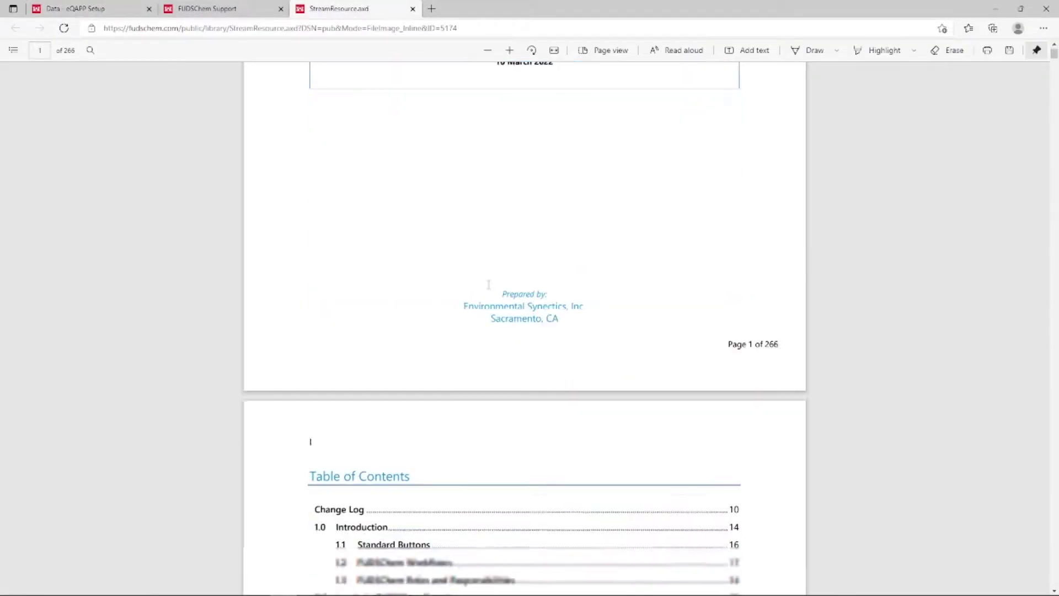
scroll(488, 284, "down", 8)
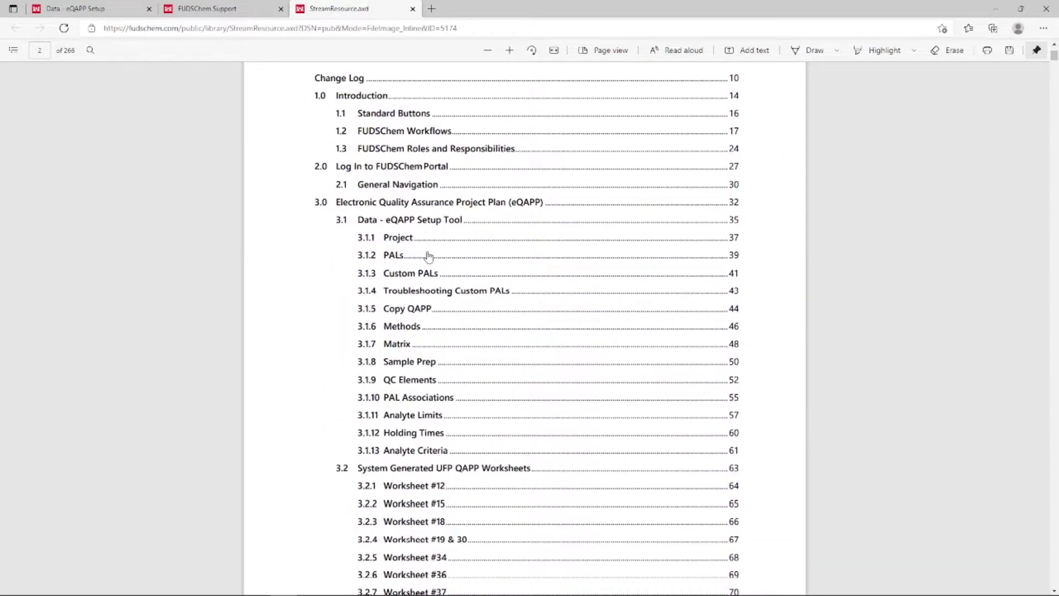
left_click(464, 210)
scroll(509, 258, "down", 10)
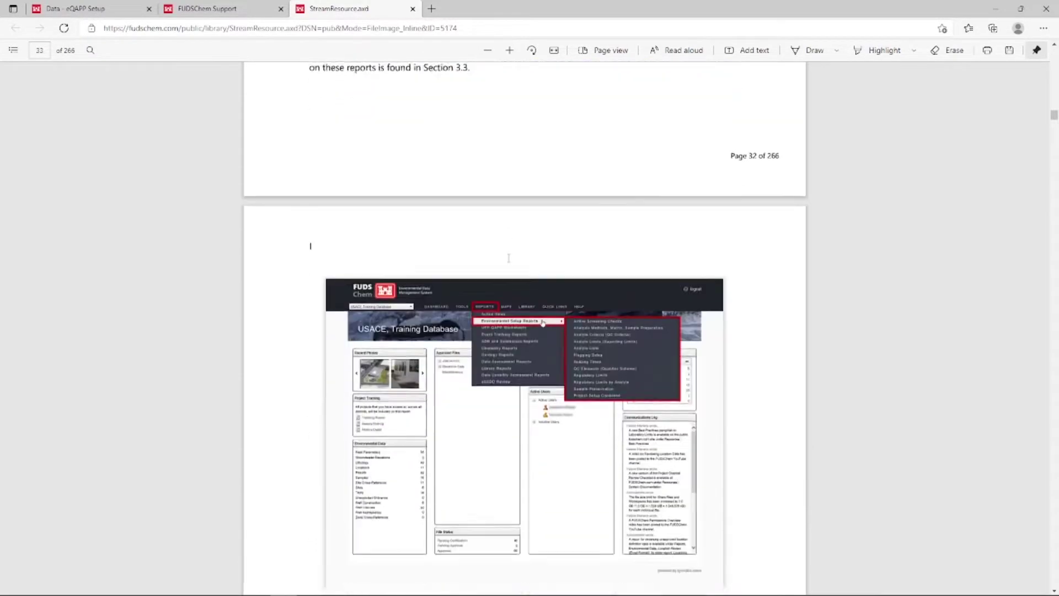
scroll(509, 258, "down", 10)
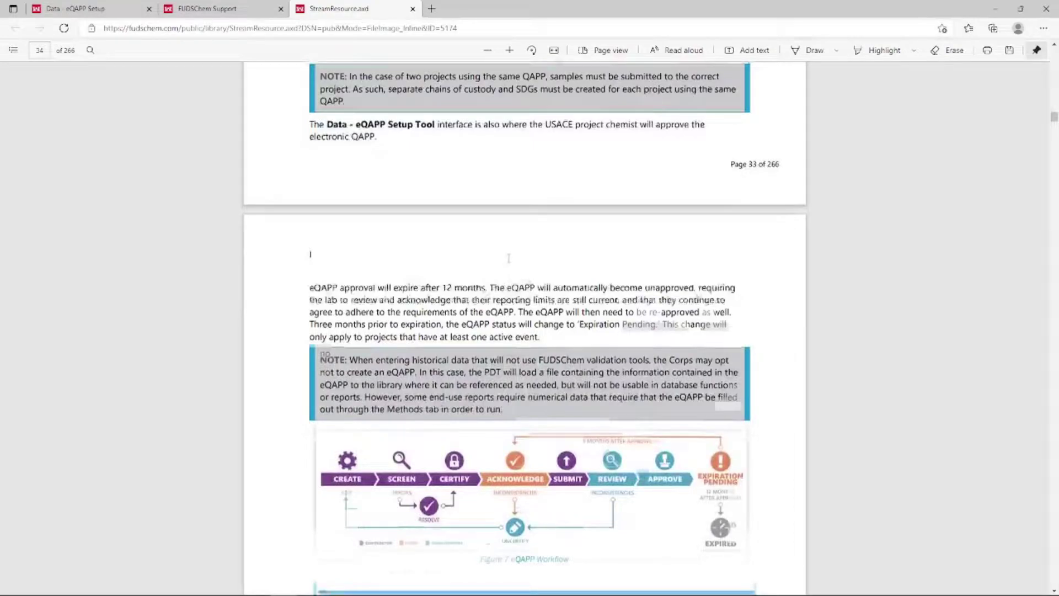
scroll(508, 258, "down", 5)
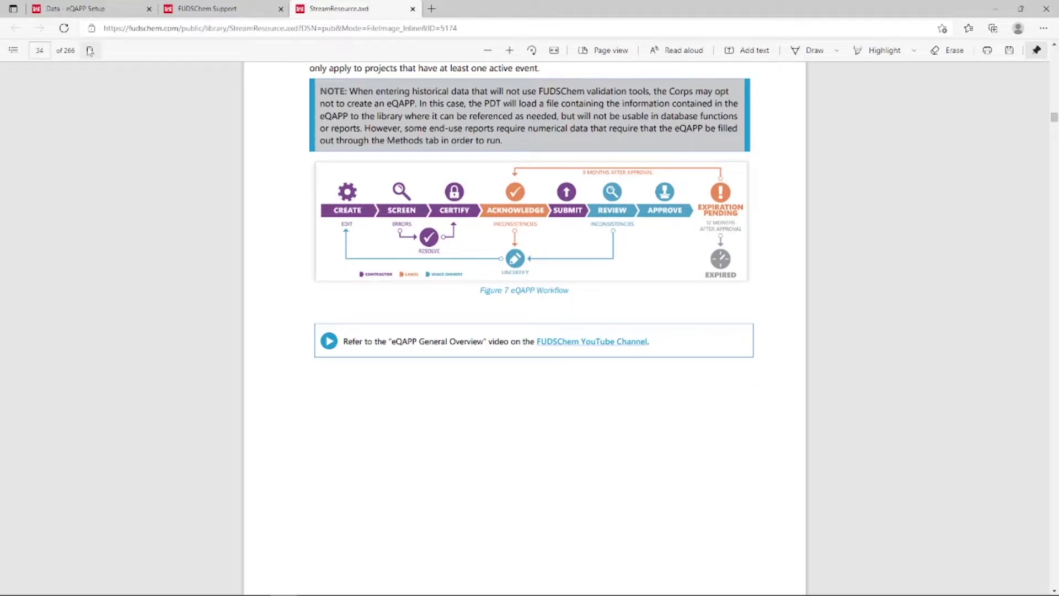
- Open the Data - Submission page from the Tools menu
left_click(82, 10)
mouse_move(378, 105)
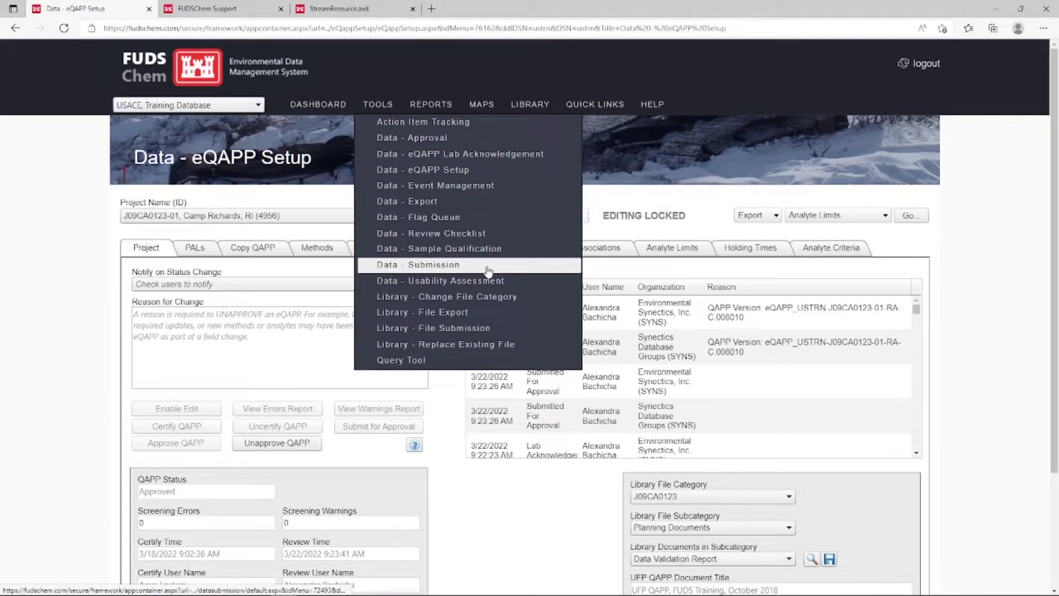
left_click(488, 267)
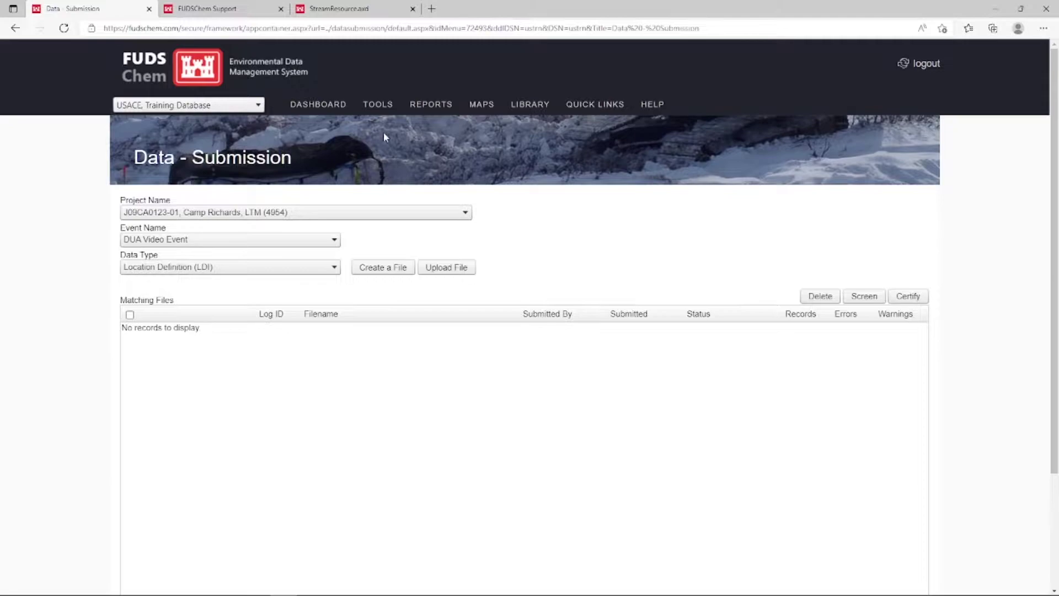
mouse_move(379, 106)
- Check the Data Type list, keeping Location Definition (LDI), and return to the manual's contents
left_click(333, 267)
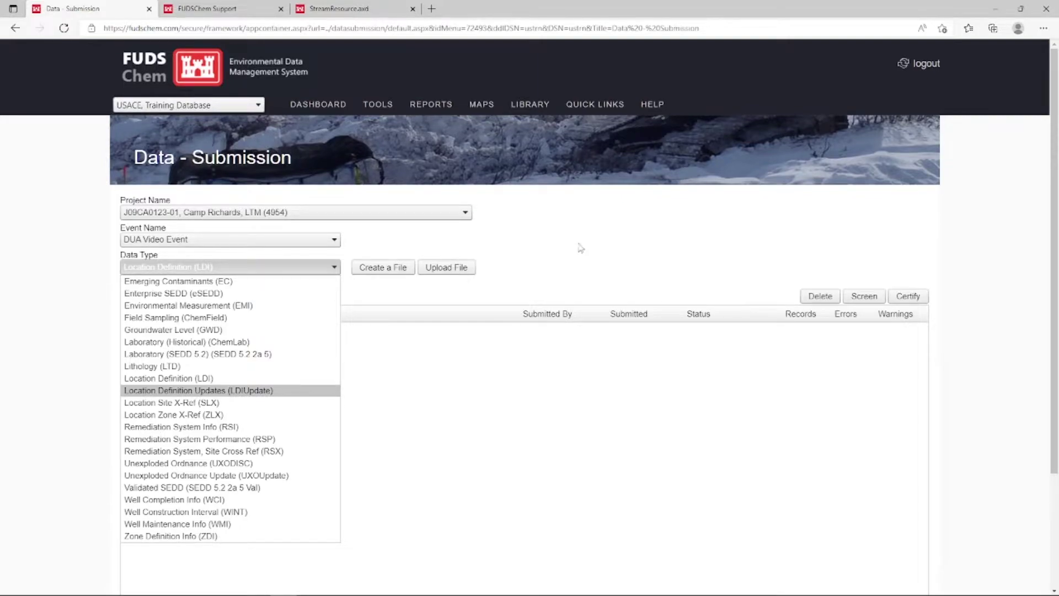
left_click(601, 230)
left_click(369, 12)
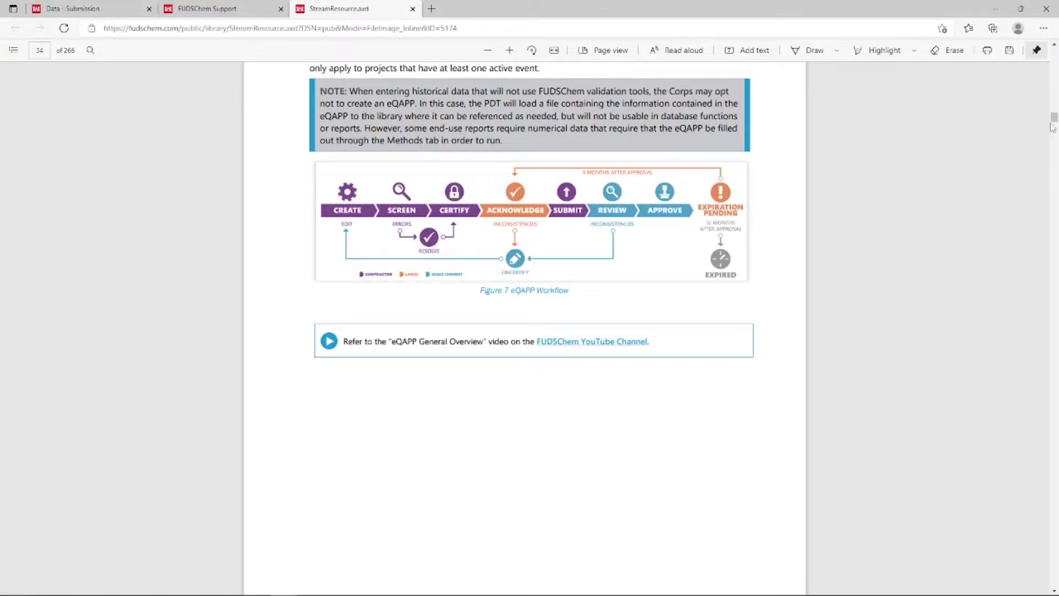
left_click_drag(1054, 119, 1054, 55)
- Go to the Appendix B Location ID section on page 236 describing the FEW8-MW001 naming convention
scroll(453, 324, "down", 20)
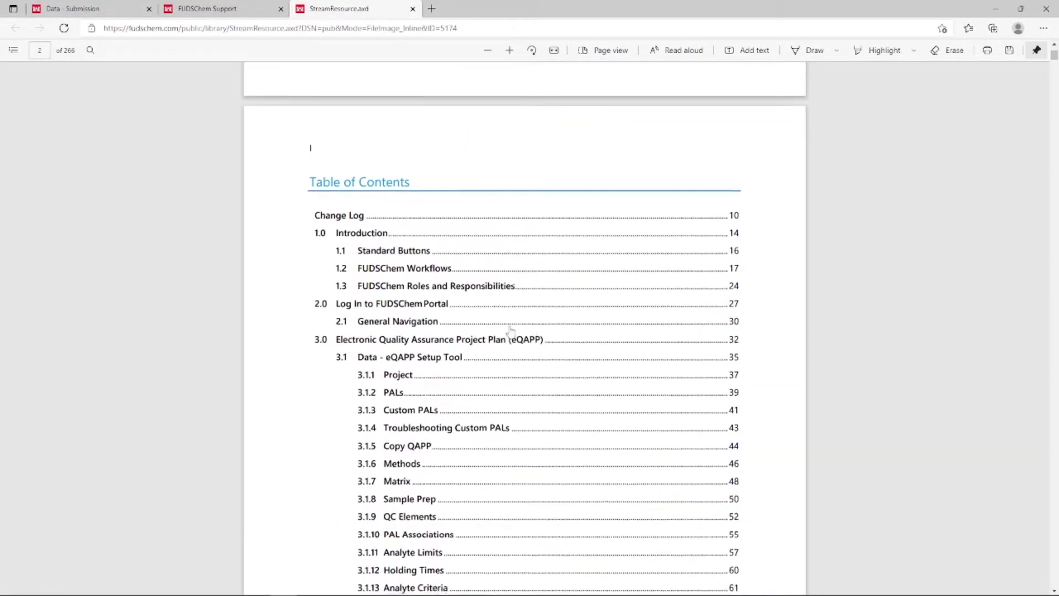
scroll(452, 325, "down", 8)
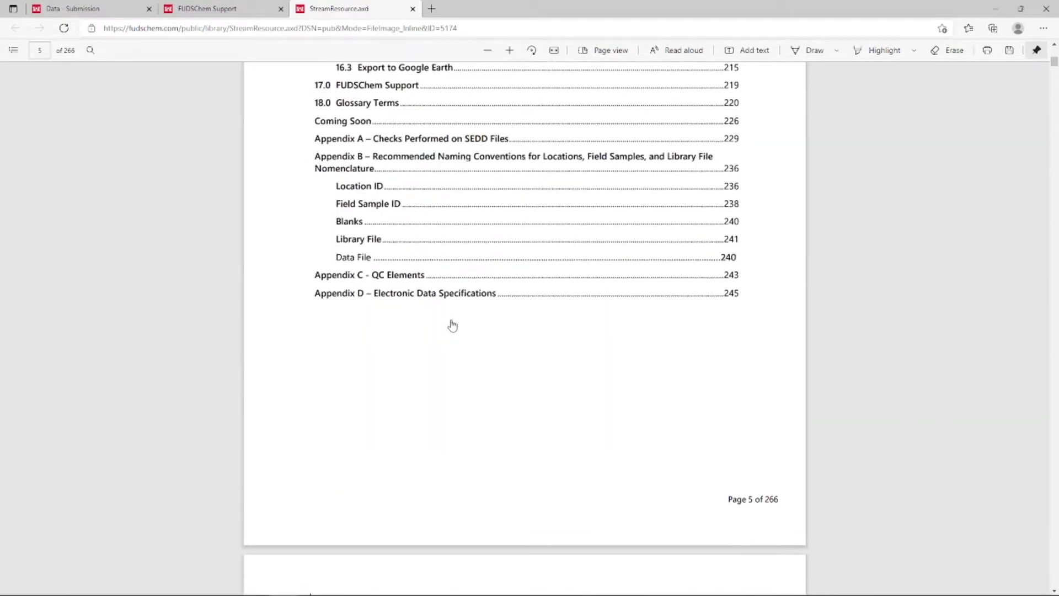
scroll(433, 321, "up", 3)
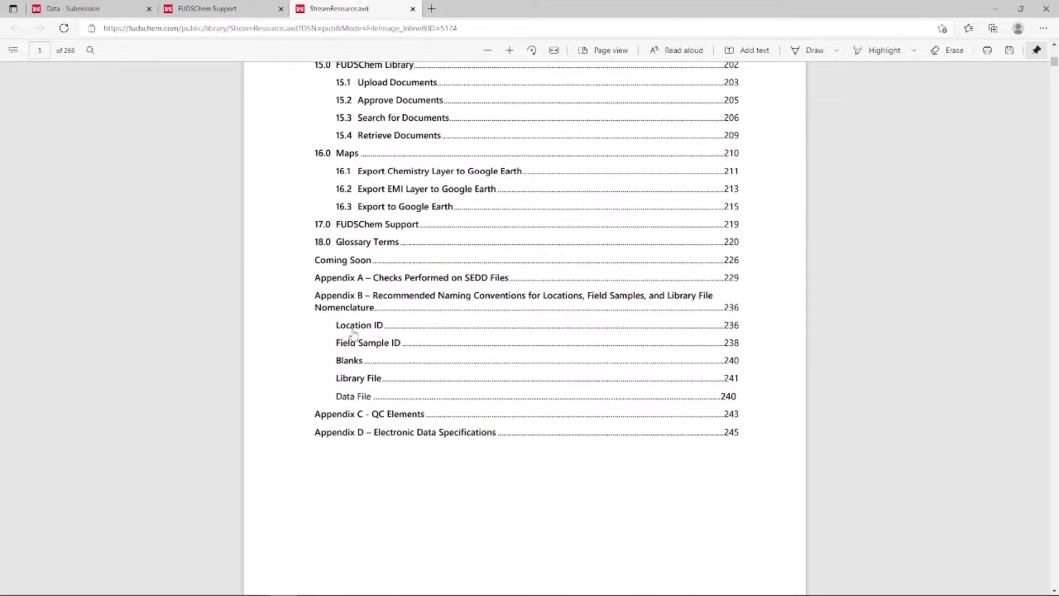
left_click(423, 322)
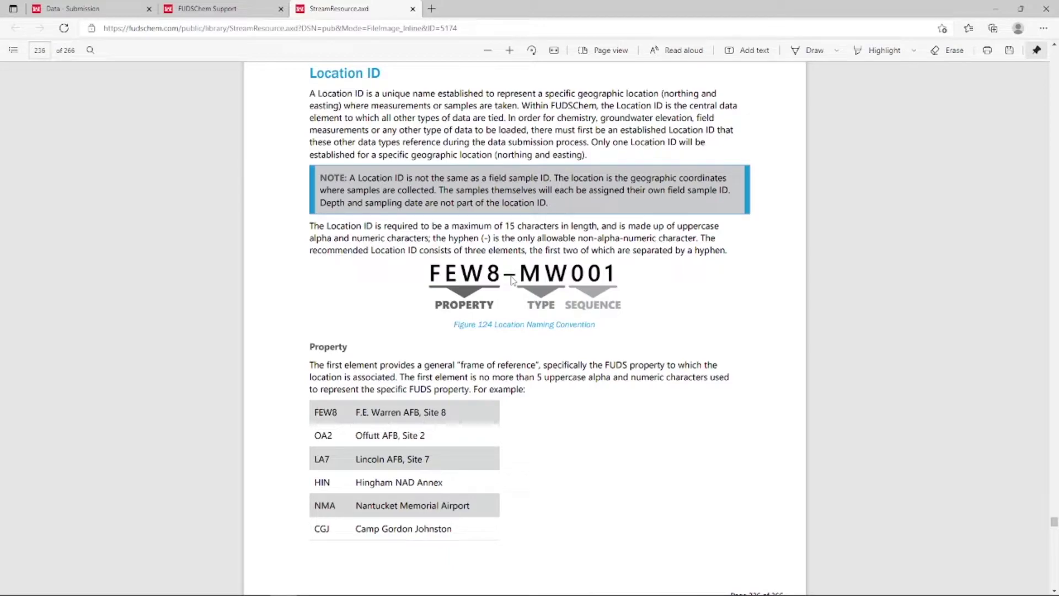
- Review the Data Type list unchanged, then open Data - Event Management for the FUDS Training 2017 event
left_click(81, 12)
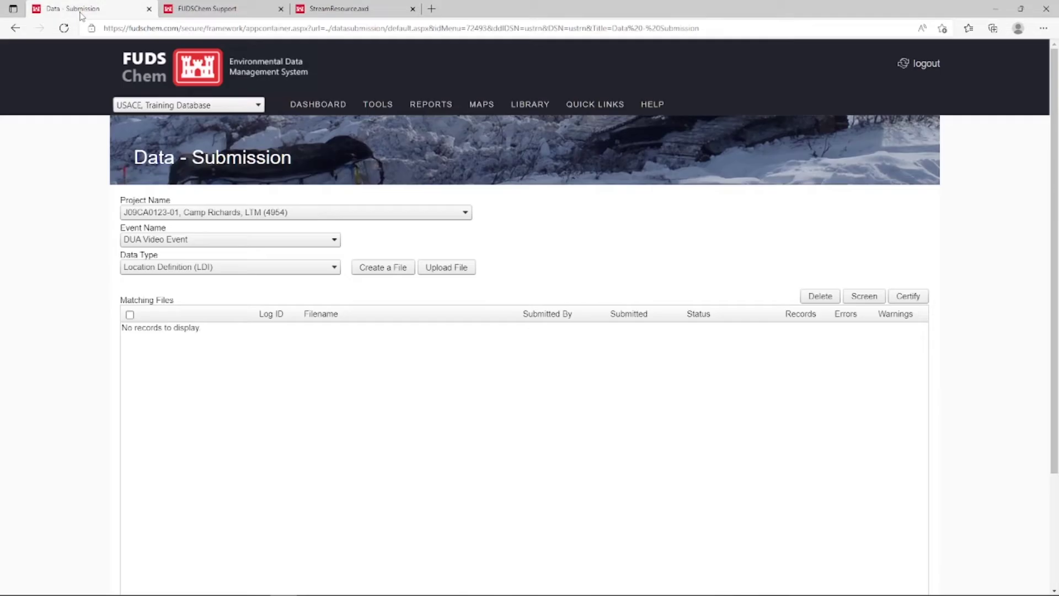
left_click(236, 267)
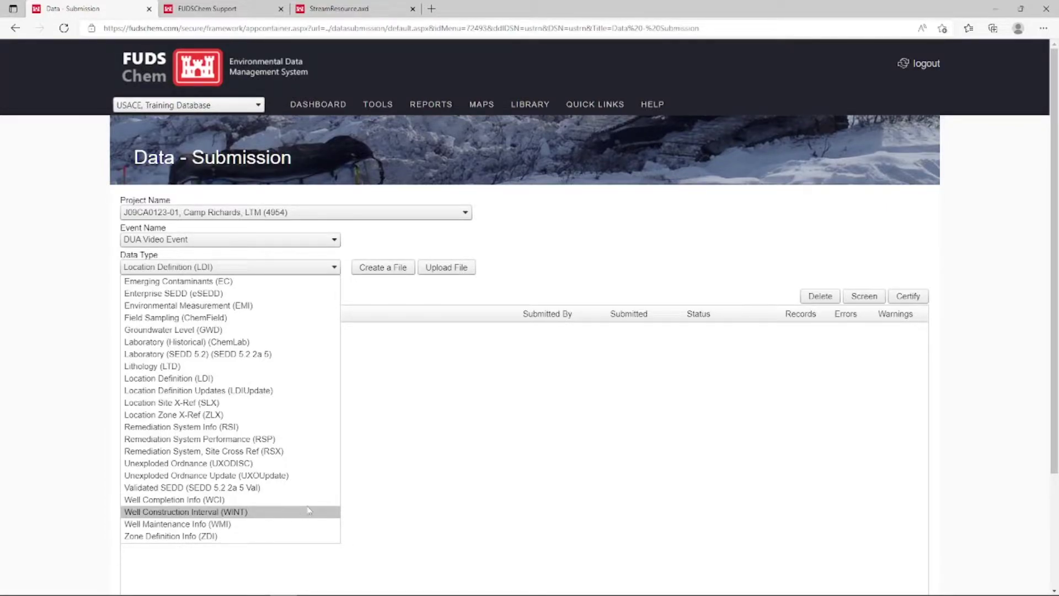
left_click(426, 437)
mouse_move(407, 103)
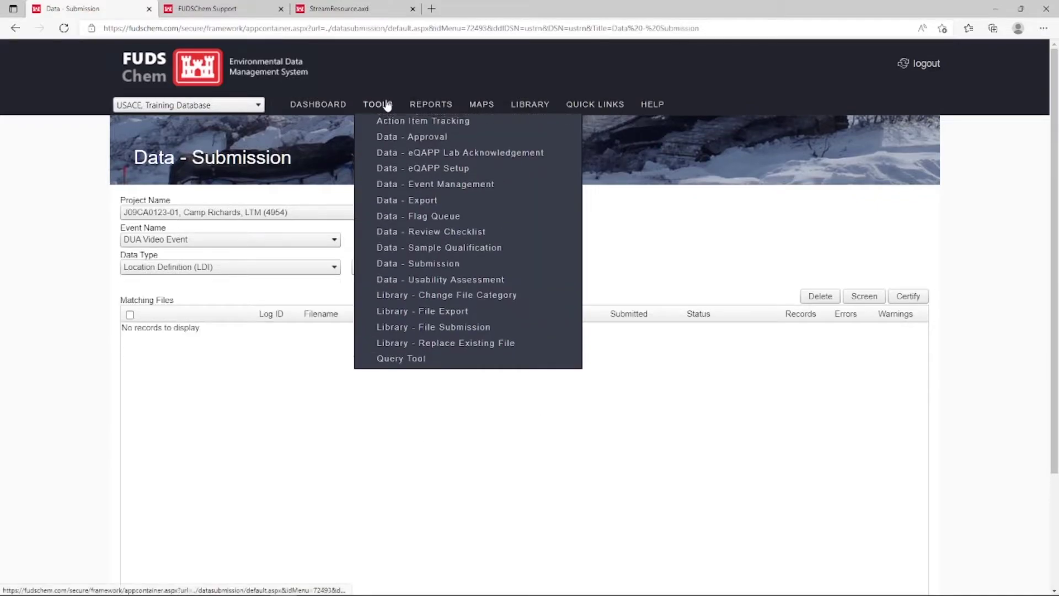
left_click(531, 188)
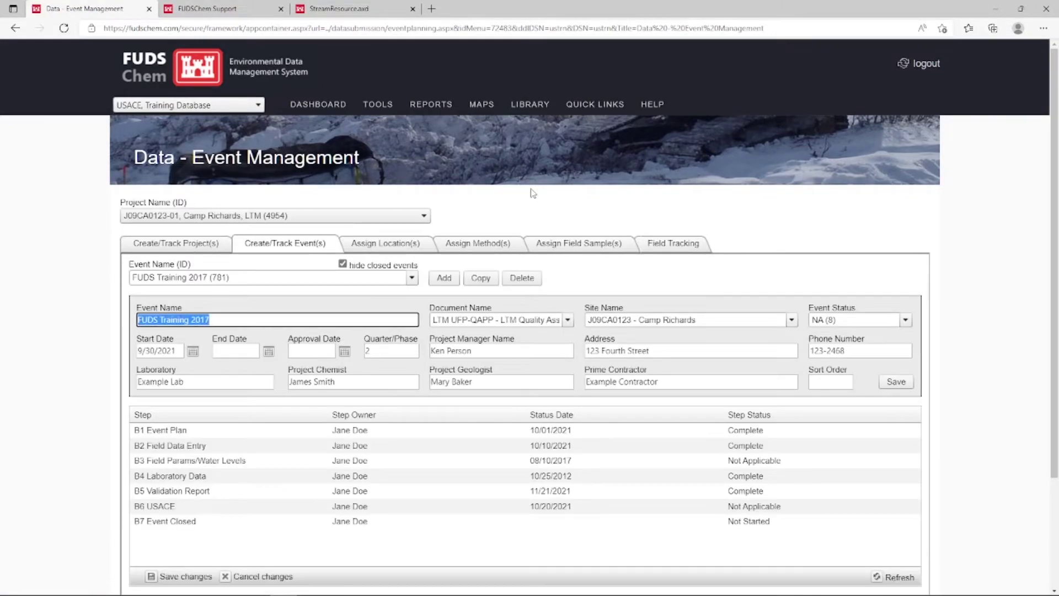
- Dismiss the Reports menu and view the Assign Location(s), Method(s), Field Sample(s) and Field Tracking steps
mouse_move(428, 112)
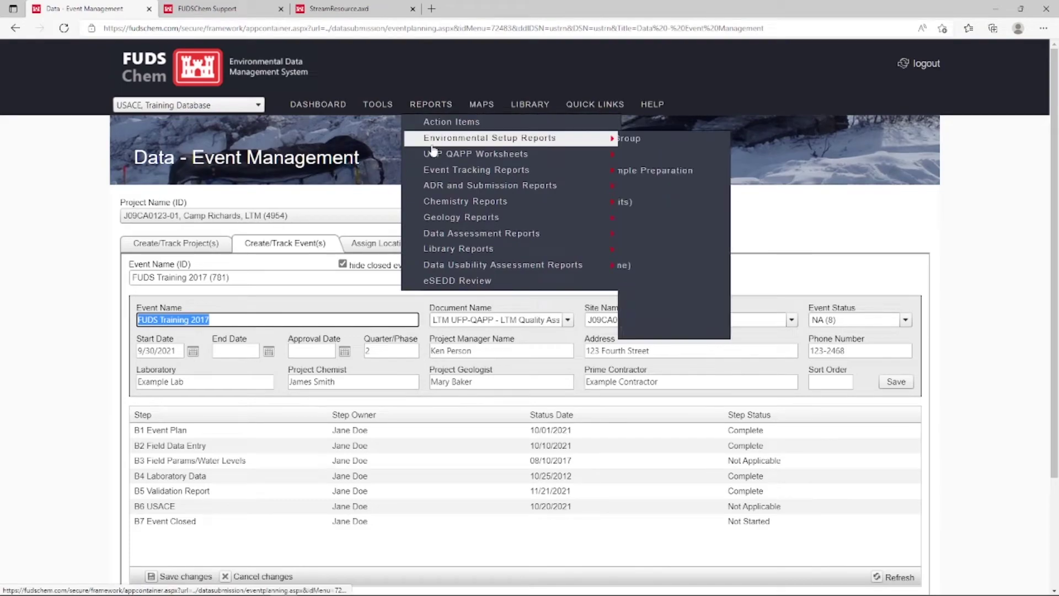
mouse_move(548, 172)
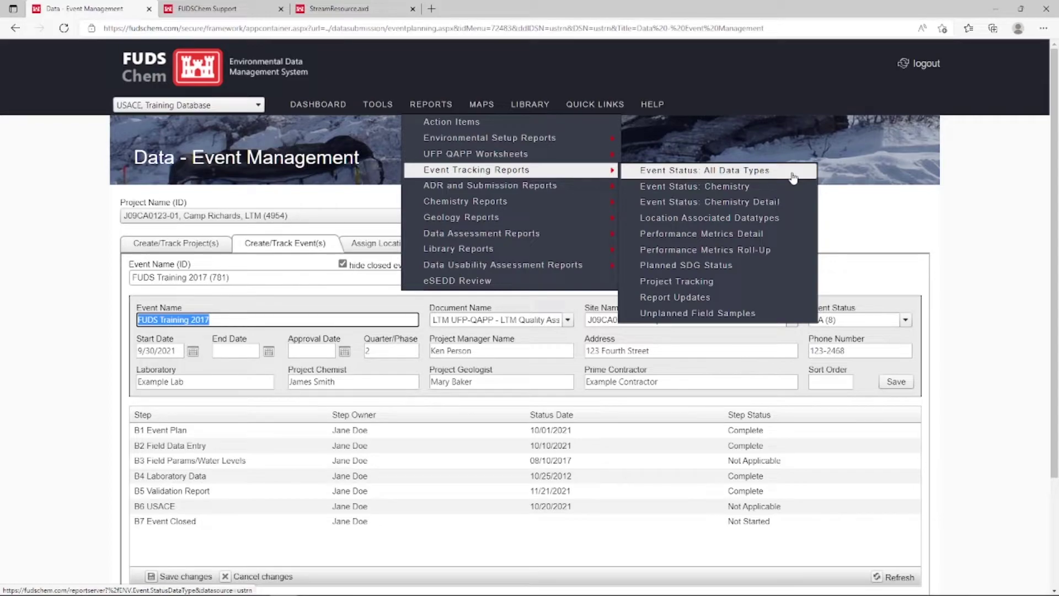
left_click(825, 205)
left_click(388, 249)
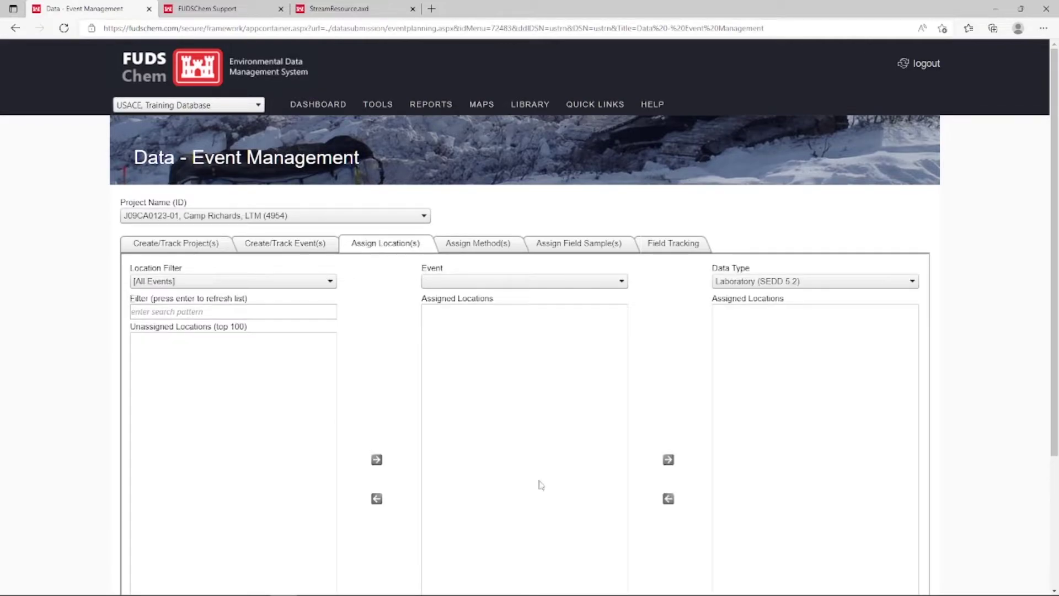
left_click(499, 252)
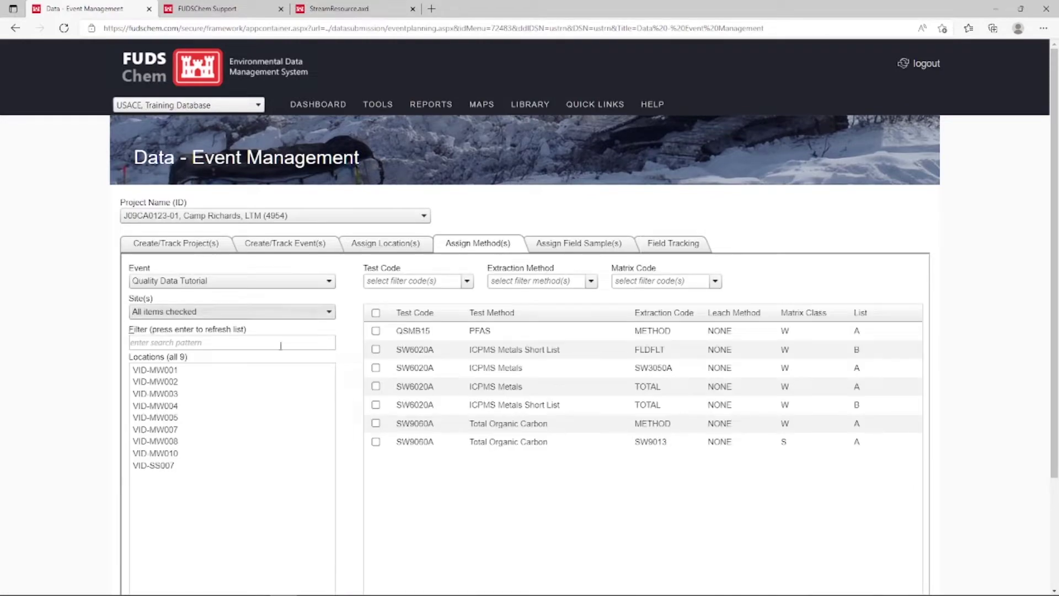
left_click(585, 250)
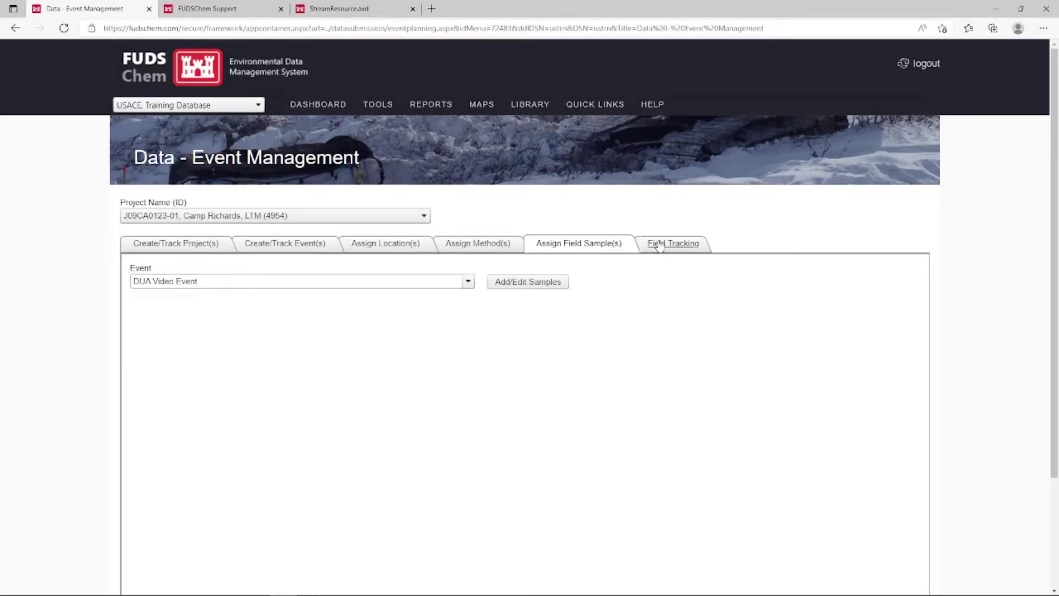
left_click(660, 246)
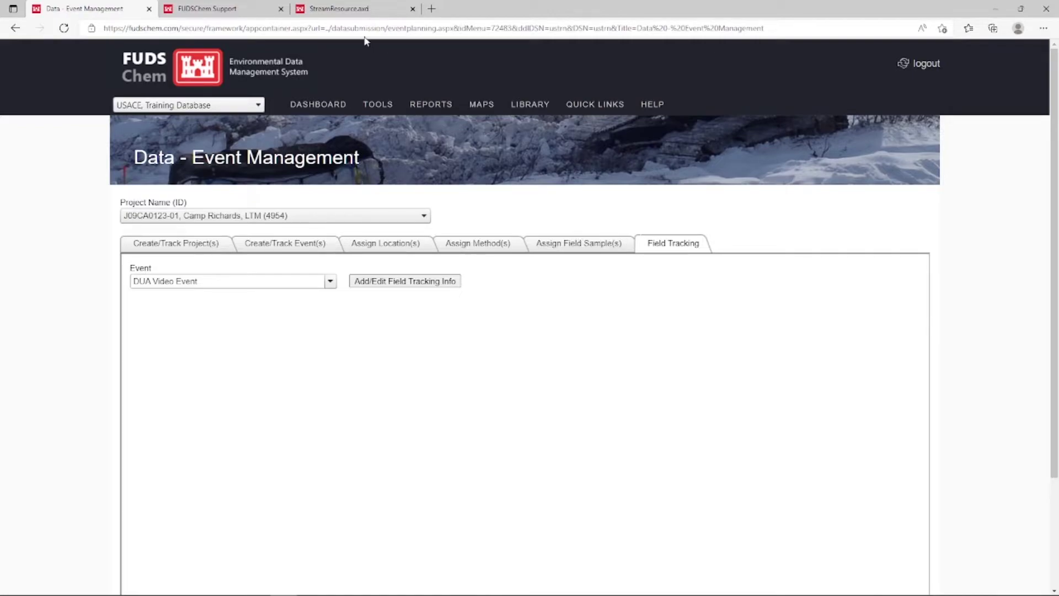
left_click(350, 10)
scroll(534, 303, "down", 15)
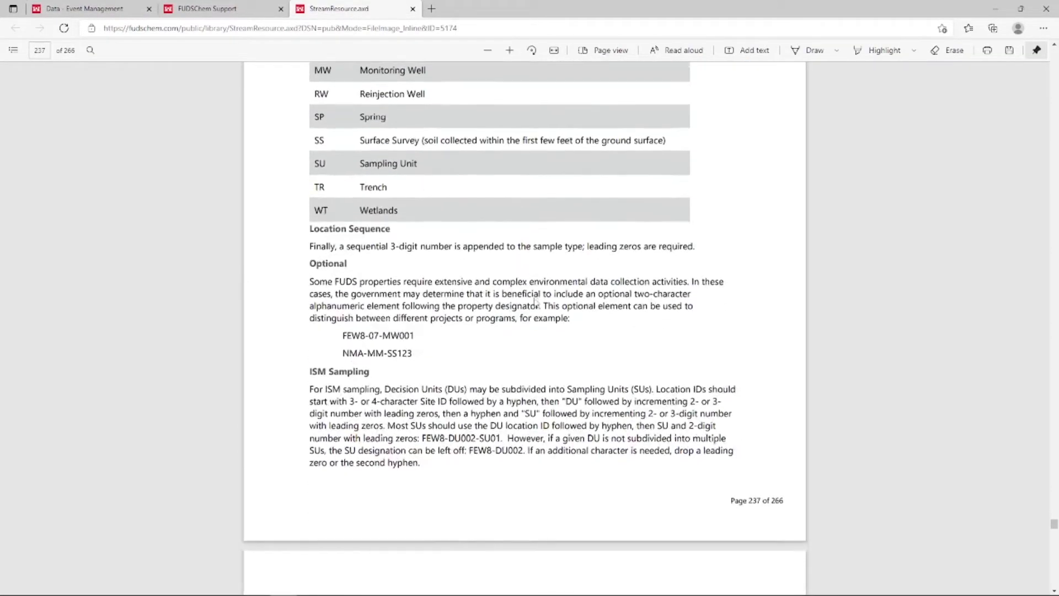
scroll(534, 302, "down", 3)
scroll(534, 302, "up", 3)
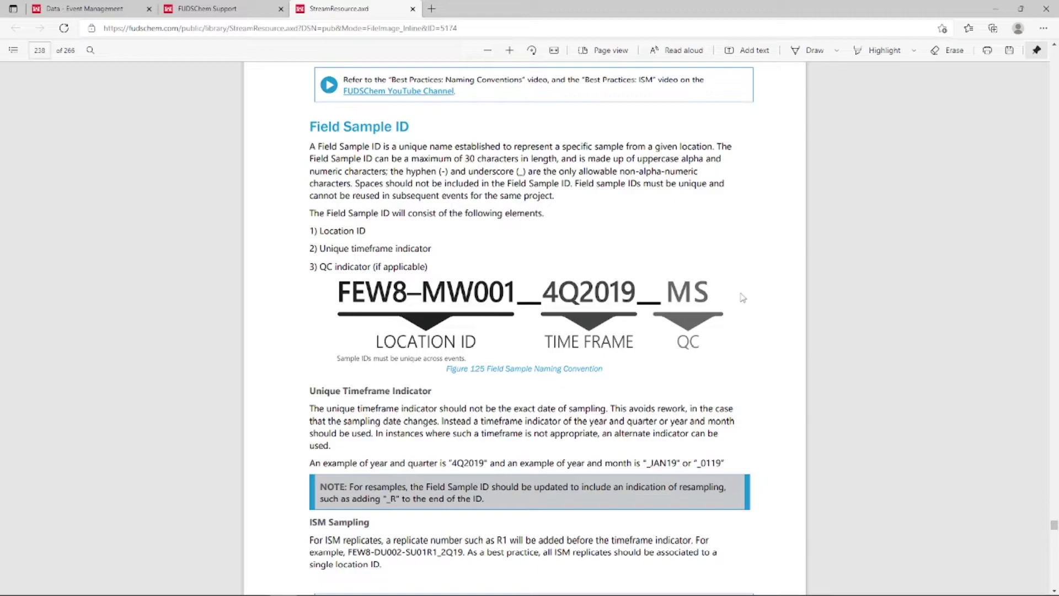
left_click(85, 10)
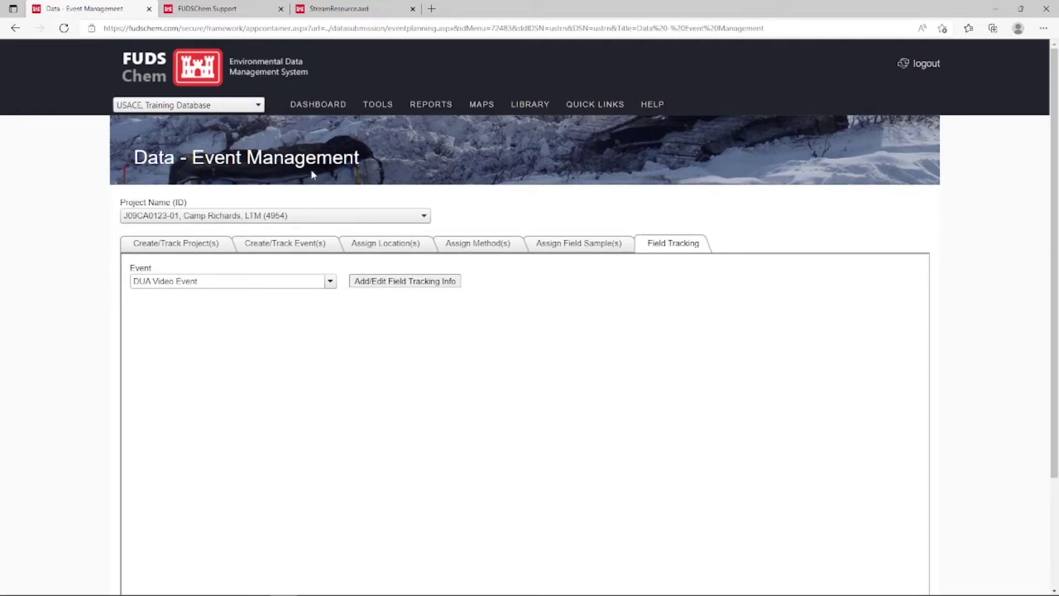
- Open Data - Submission and set the data type to Field Sampling (ChemField)
mouse_move(377, 104)
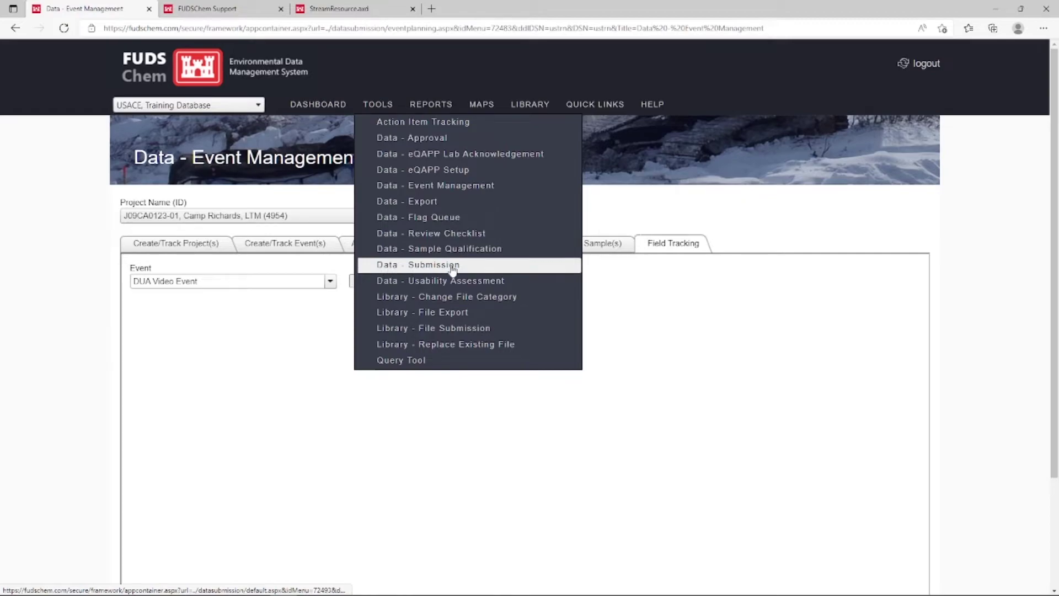
left_click(467, 268)
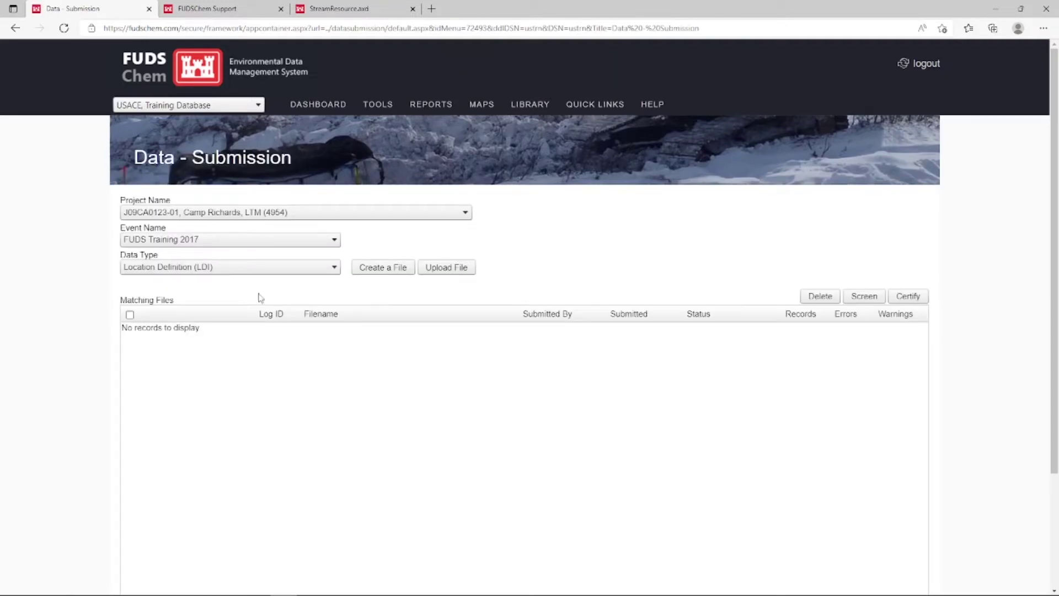
left_click(245, 270)
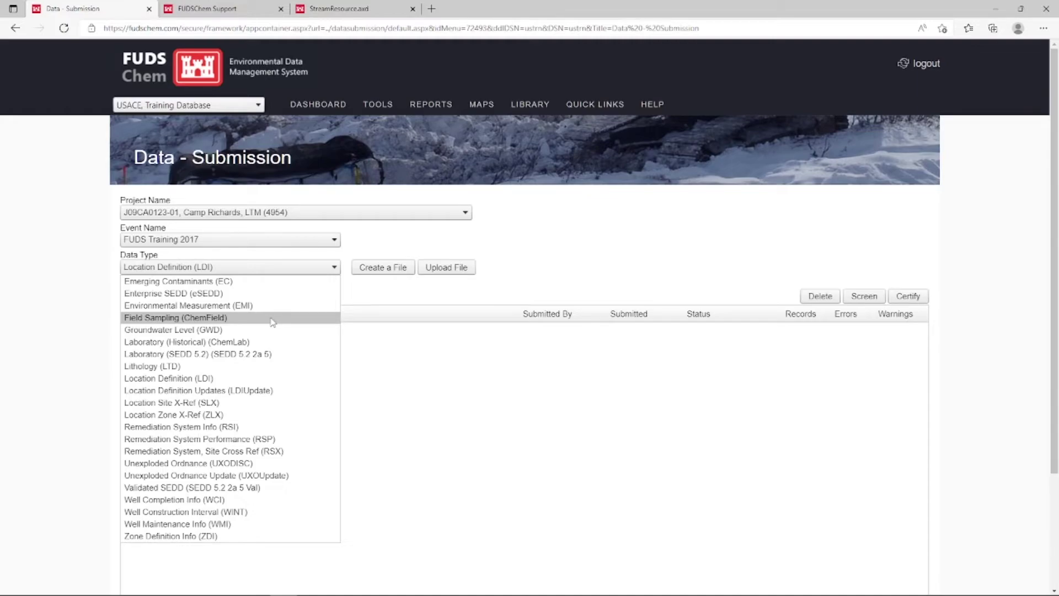
left_click(272, 318)
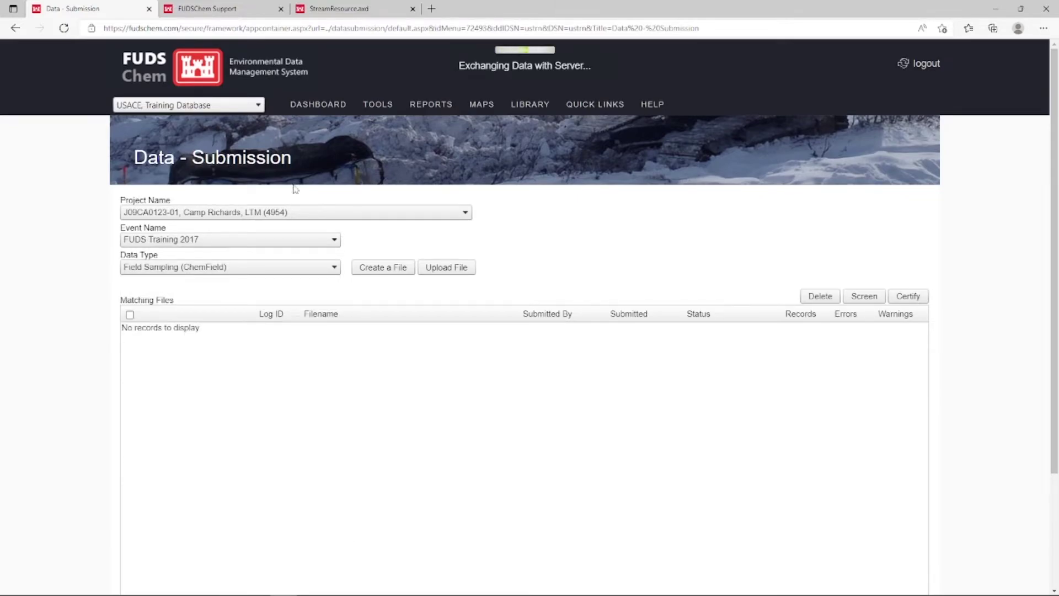
- Show the full Data Type list, scrolled to the top
left_click(377, 104)
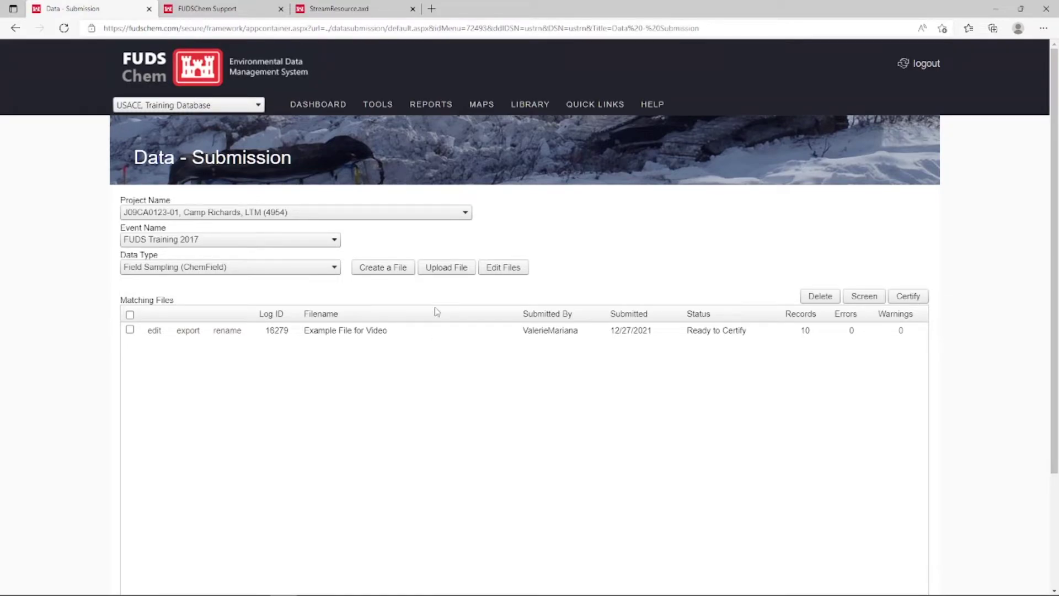
left_click(300, 269)
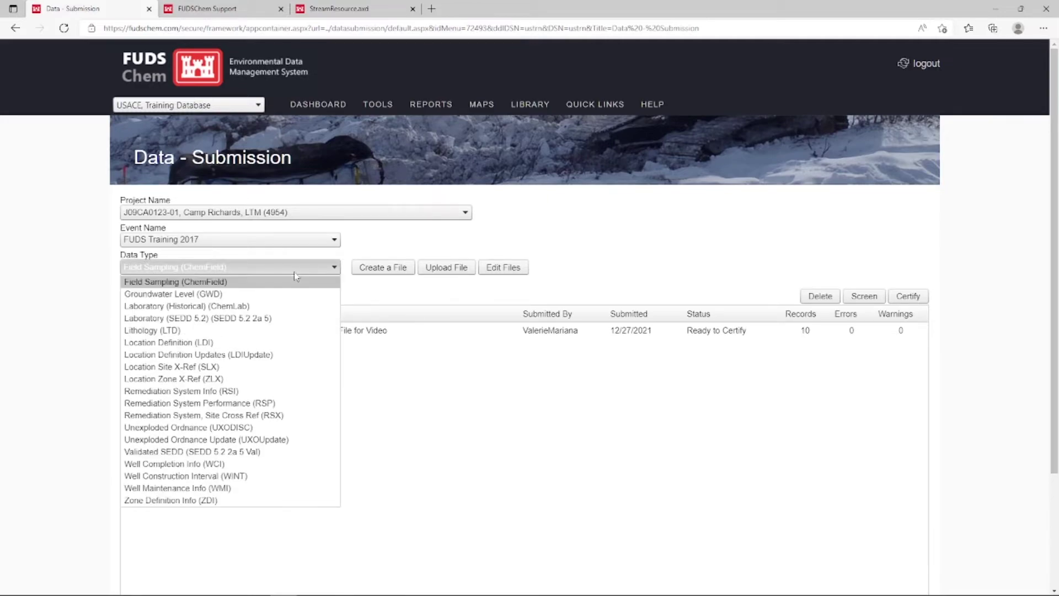
scroll(265, 304, "up", 1)
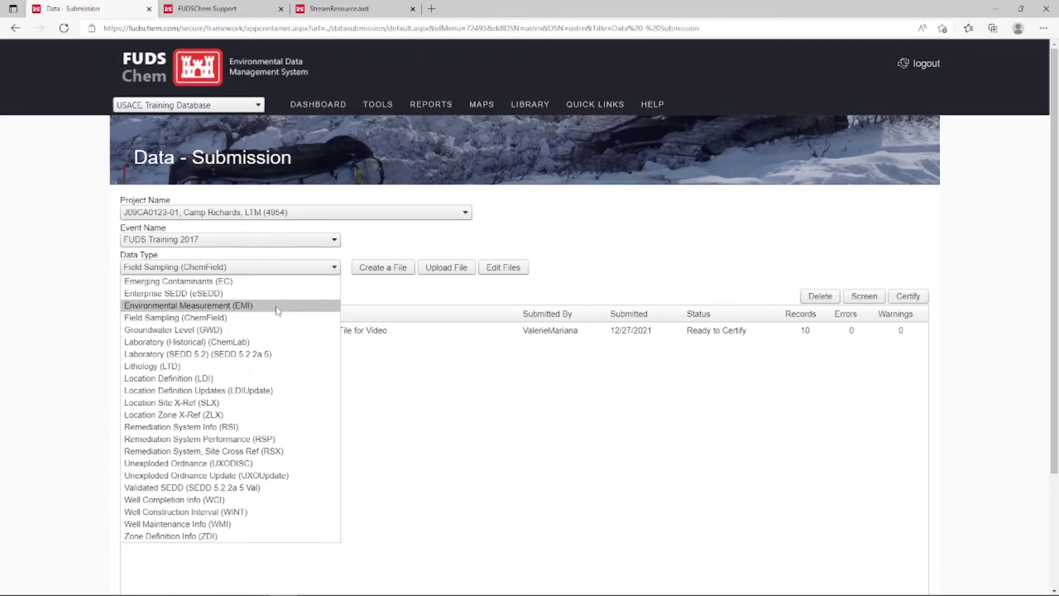
- Change the submission Data Type to Laboratory (SEDD 5.2), which lists no loaded files
left_click(282, 355)
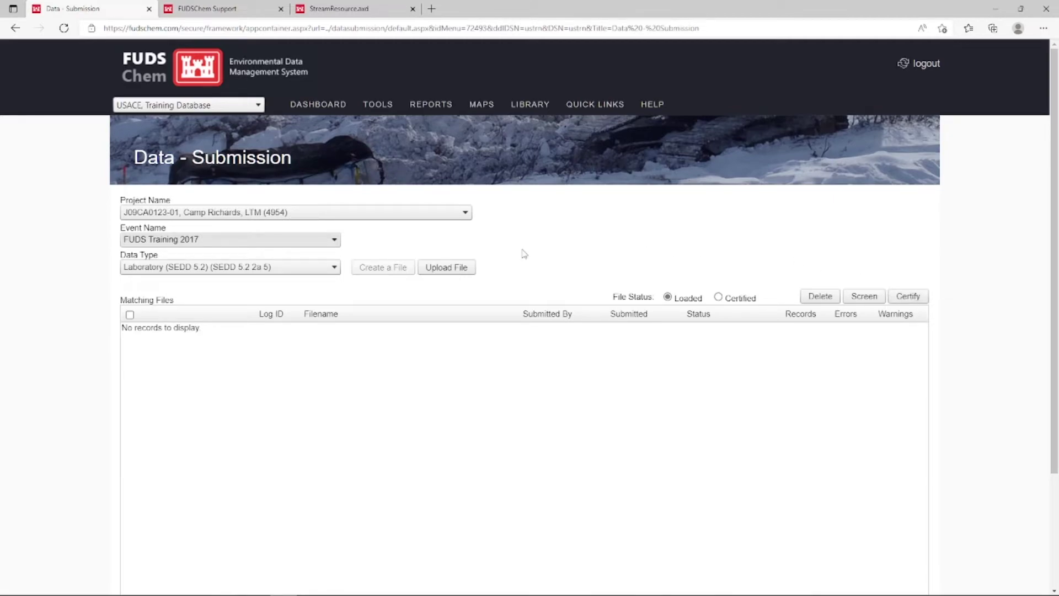
mouse_move(377, 109)
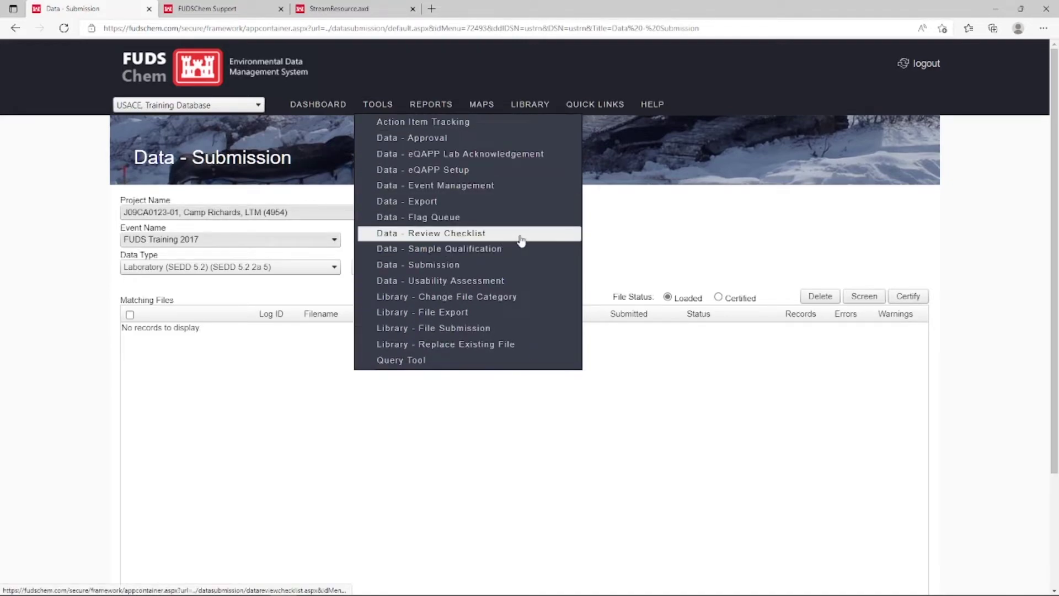
- Show Data - Sample Qualification for Camp Richards, SDG Example SEDD 3, with 56 screening warnings
left_click(530, 255)
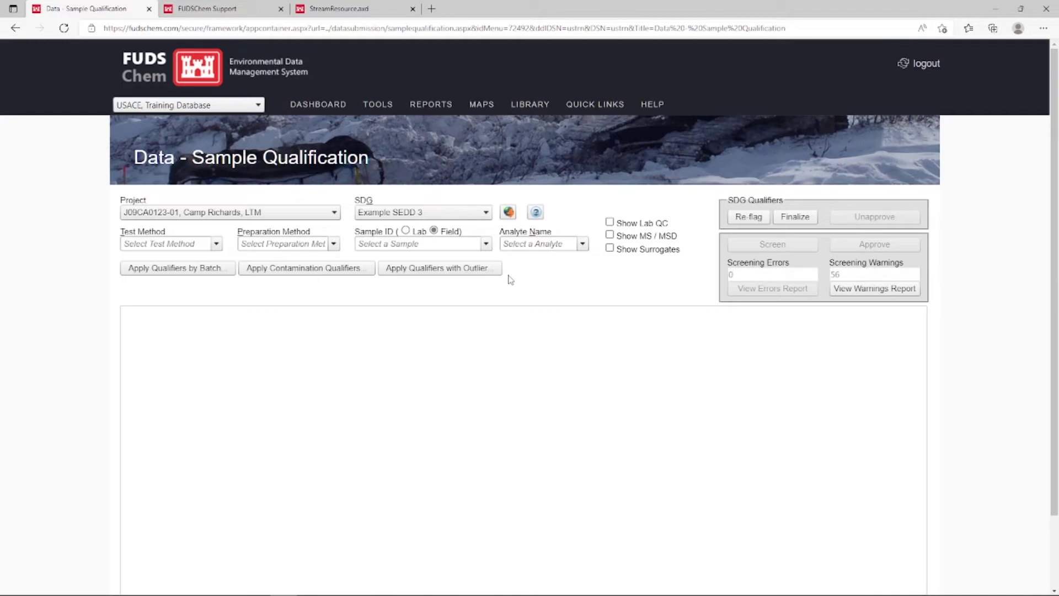
mouse_move(431, 104)
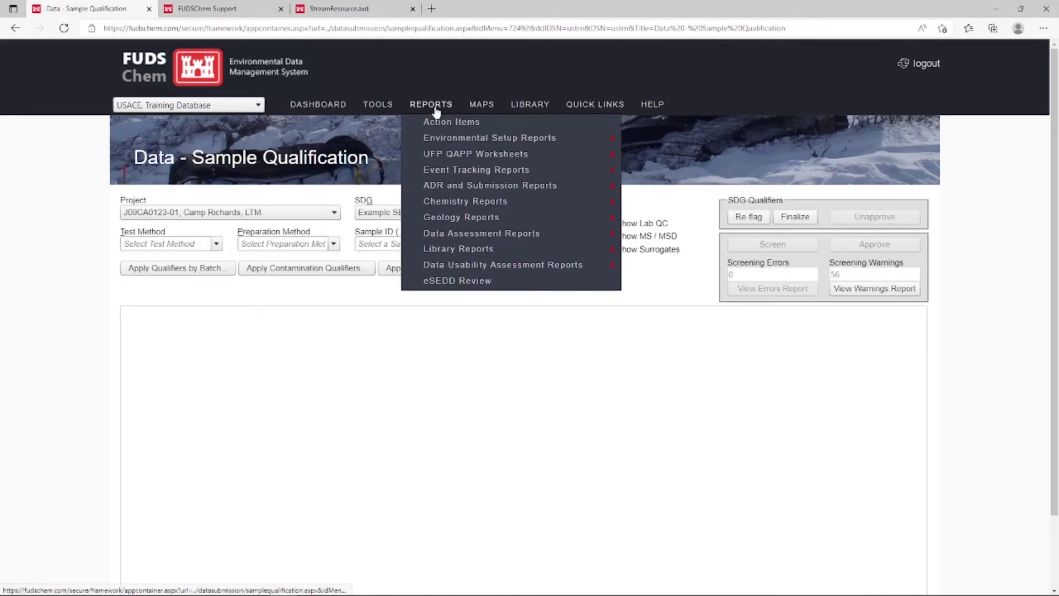
mouse_move(457, 203)
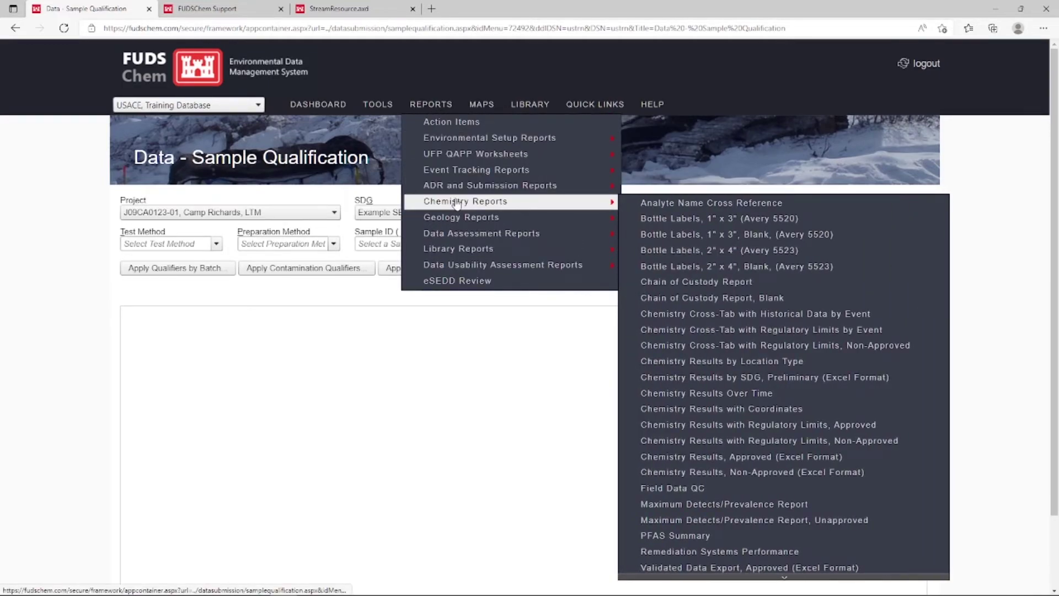
mouse_move(483, 106)
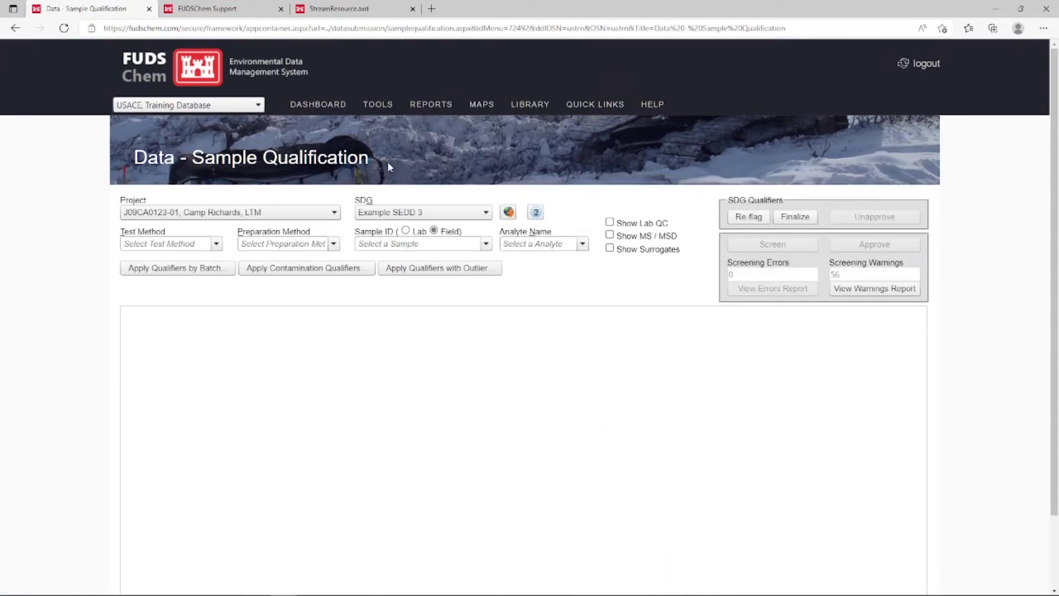
- Go back to the USACE Training Database dashboard and open Event Tracking Reports > Project Tracking
mouse_move(378, 105)
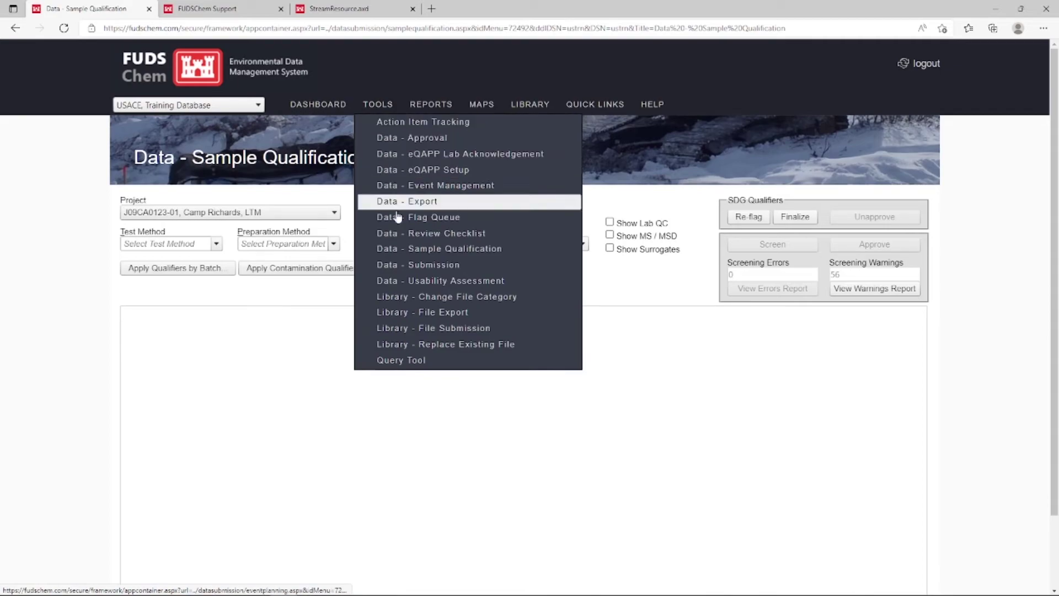
left_click(528, 282)
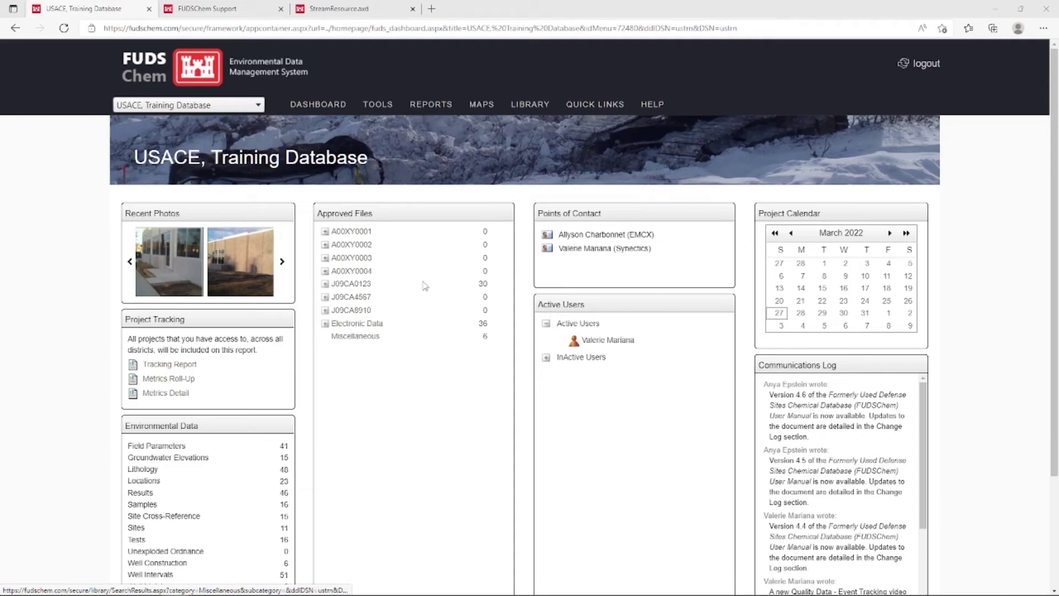
mouse_move(431, 113)
mouse_move(497, 170)
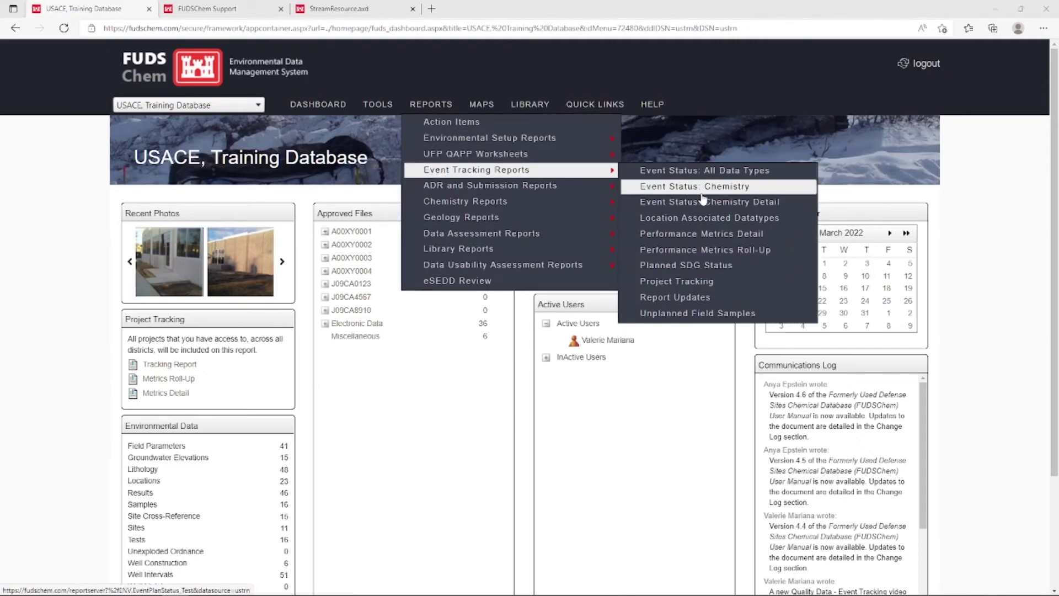
left_click(749, 282)
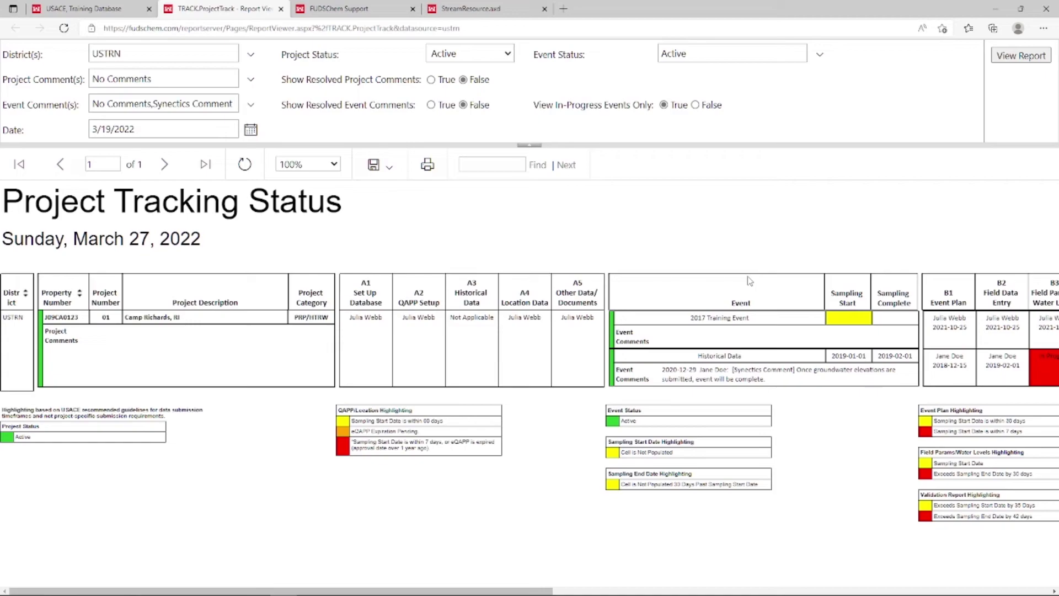
- Scroll the Project Tracking Status report right to milestone columns B1–B7, then back left
left_click(788, 237)
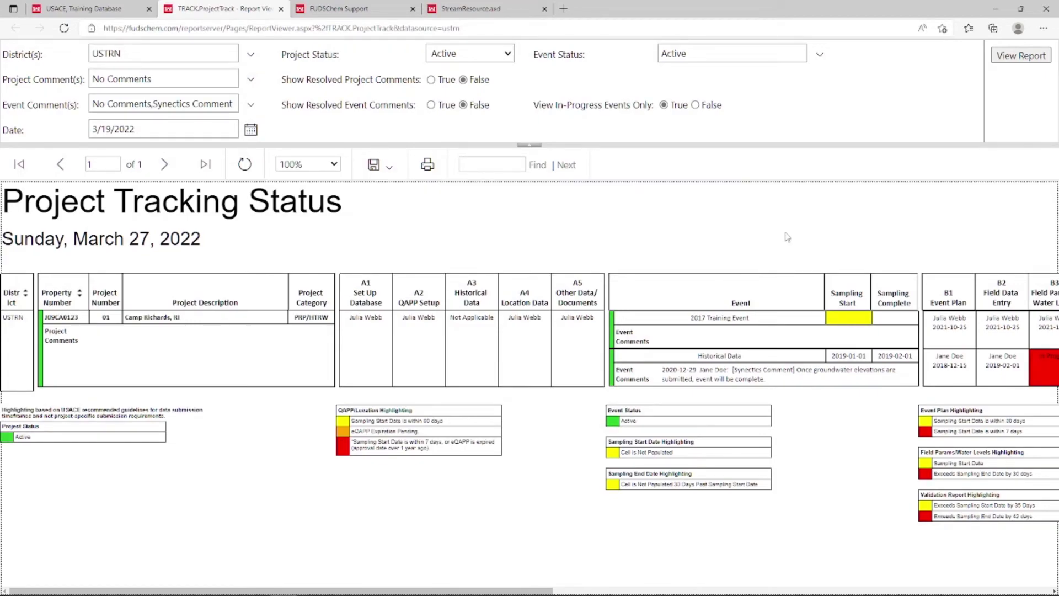
scroll(788, 238, "right", 5)
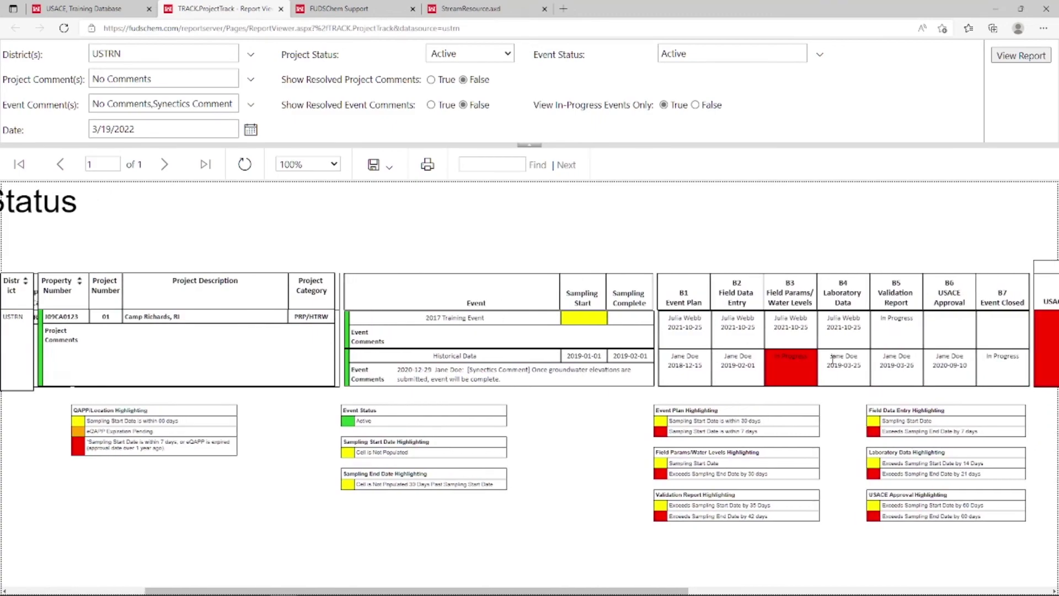
scroll(834, 359, "left", 5)
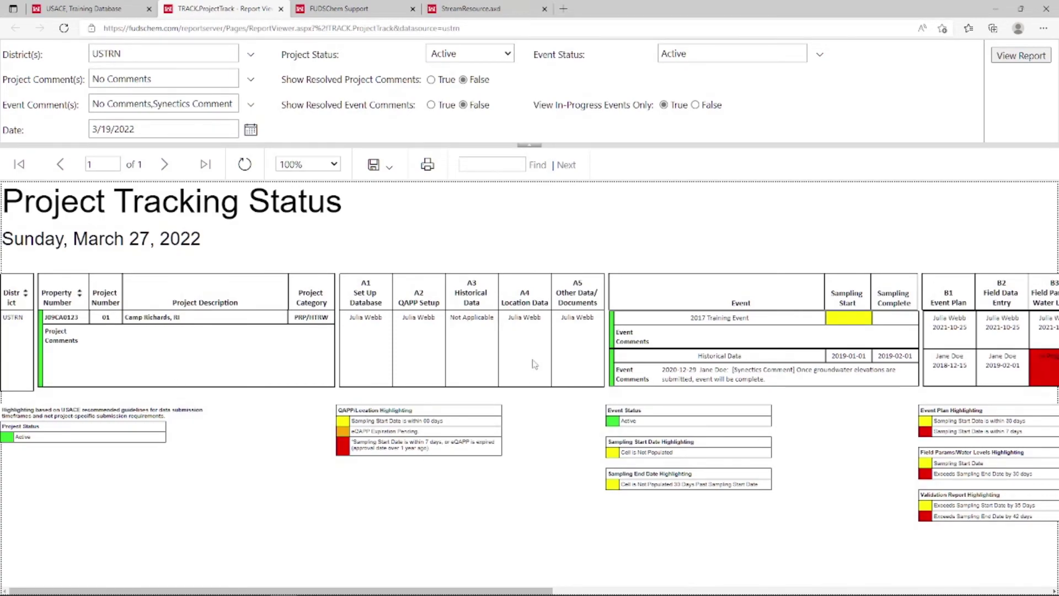
- Generate the Performance Metrics Detail report for project J09CA0123-01, Camp Richards, LTM
left_click(82, 9)
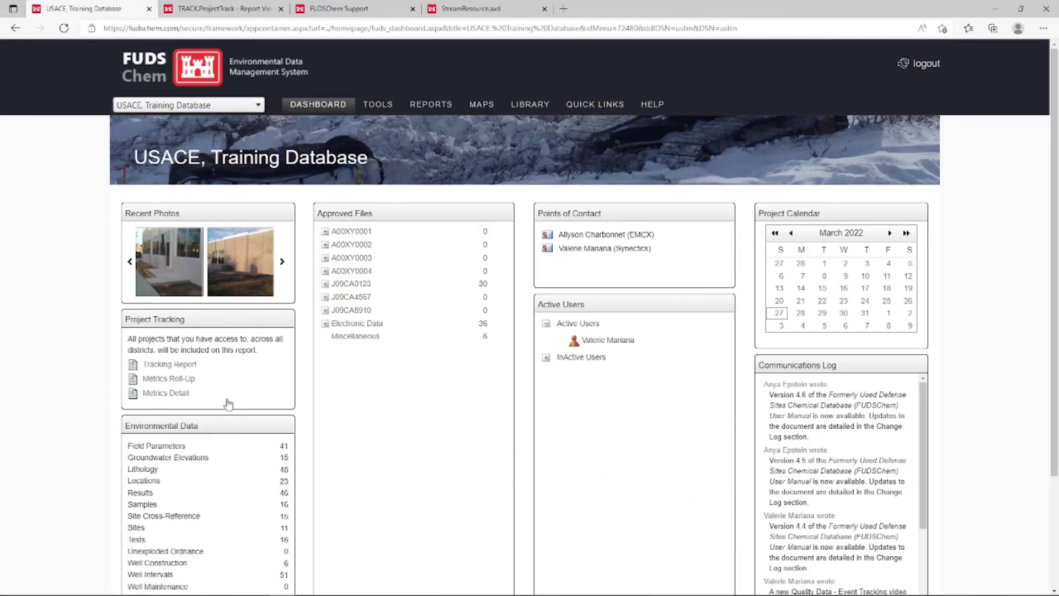
left_click(175, 397)
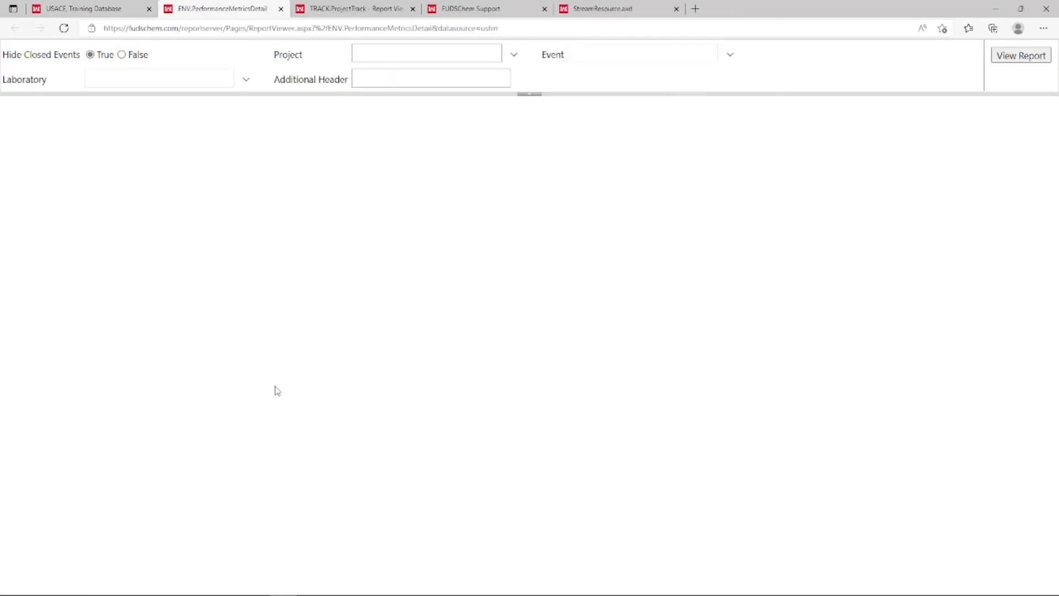
left_click(451, 57)
left_click(360, 82)
left_click(594, 69)
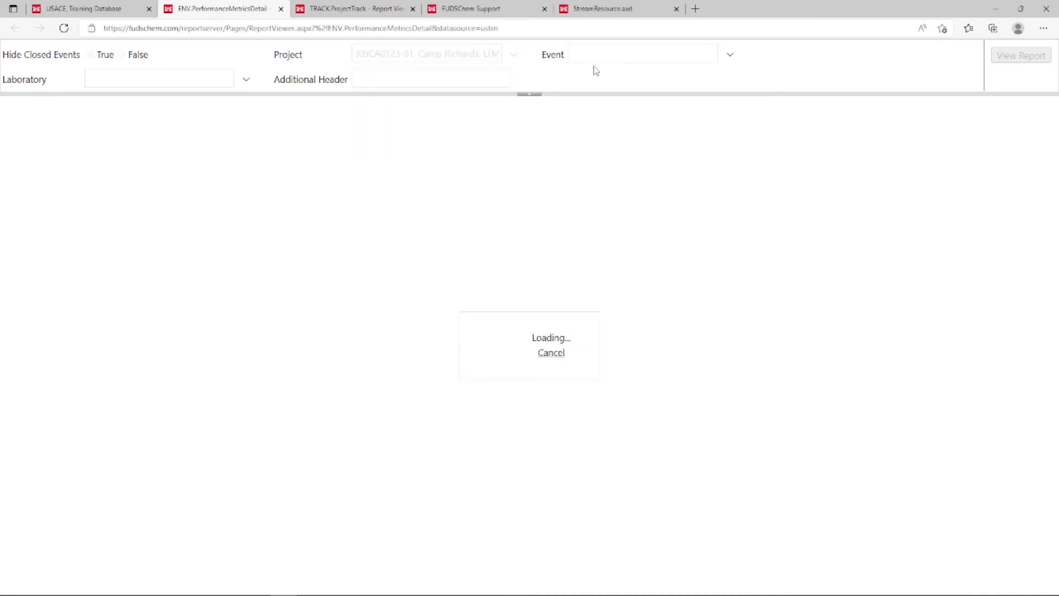
left_click(1006, 56)
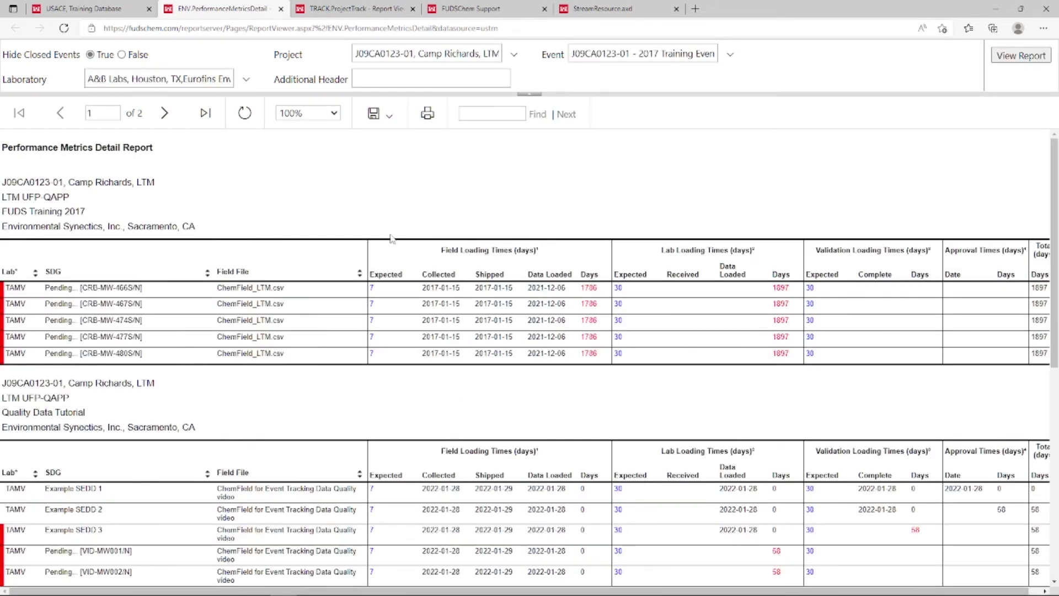
- Zoom the report to 150% and scroll right to the field-loading and total days columns
left_click(324, 117)
left_click(301, 192)
left_click(588, 342)
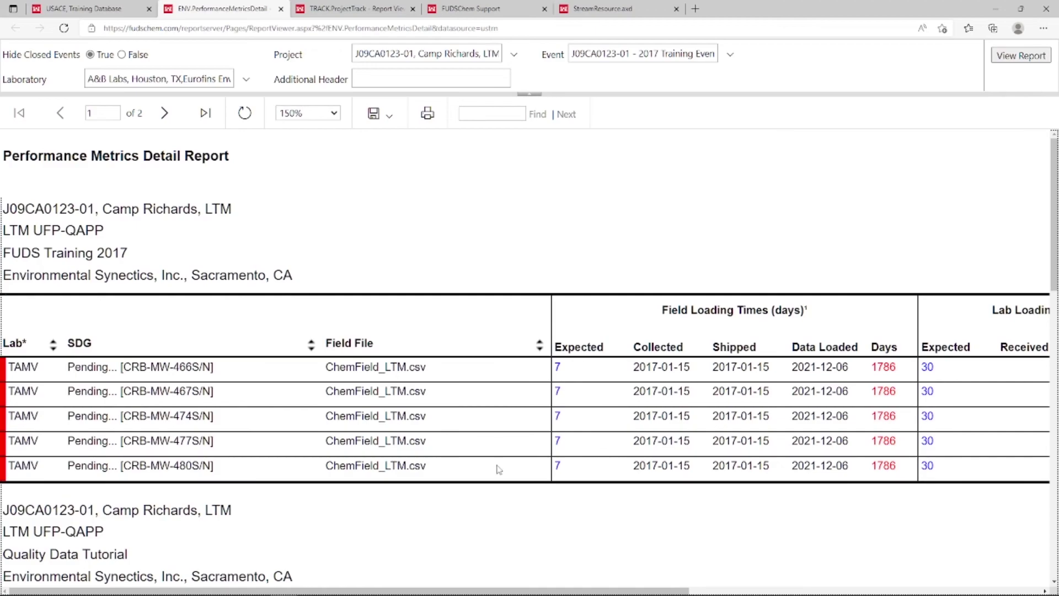
scroll(700, 322, "right", 5)
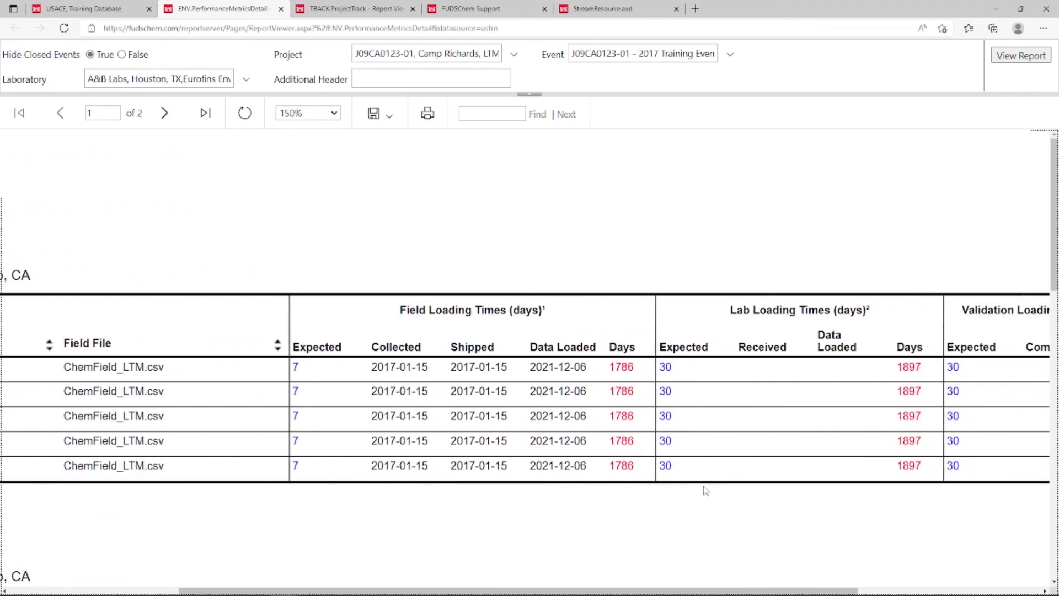
scroll(703, 489, "right", 5)
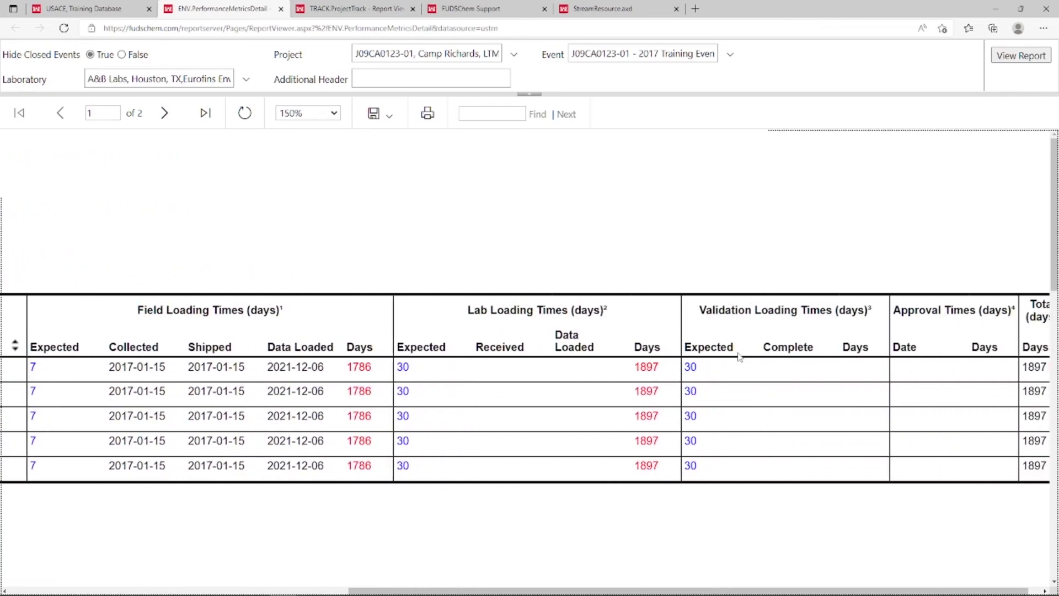
scroll(740, 356, "right", 1)
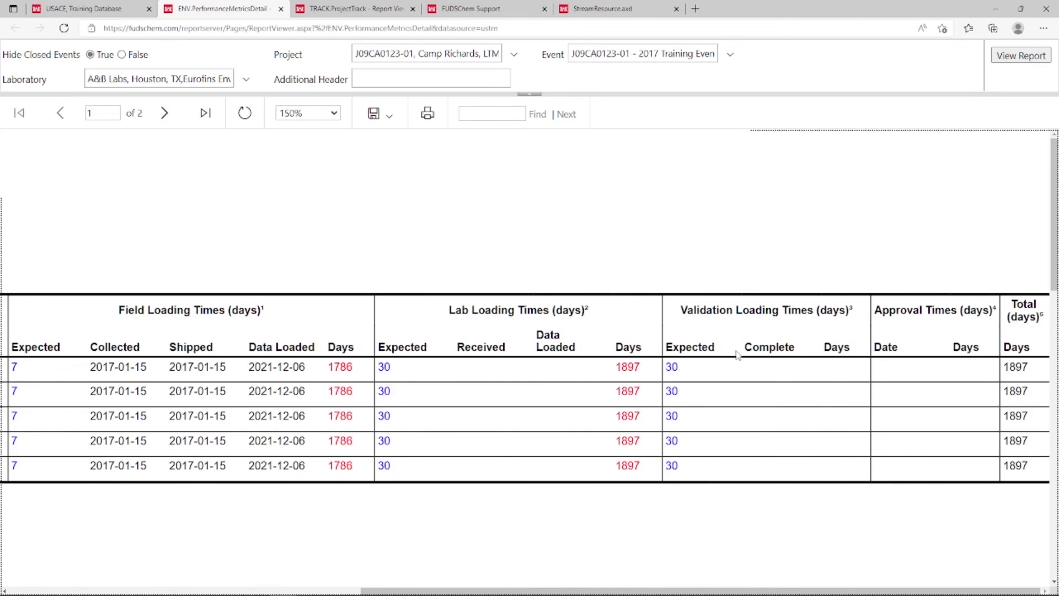